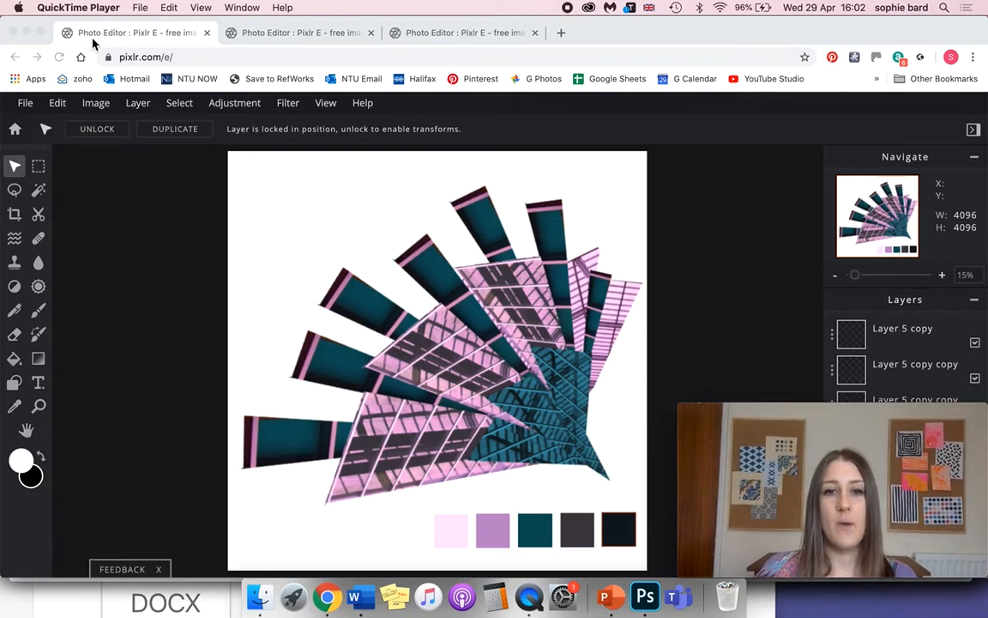
Move the two yellow-and-lilac pieces closer together in the motif exploration document, using the finished fan design as reference.
left_click(312, 32)
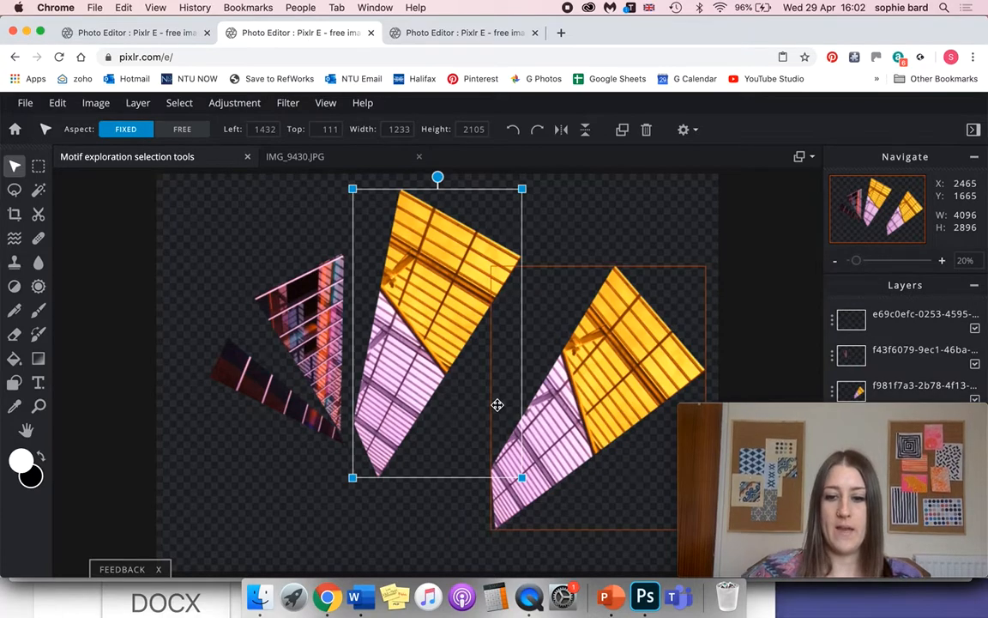
scroll(496, 404, "down", 2)
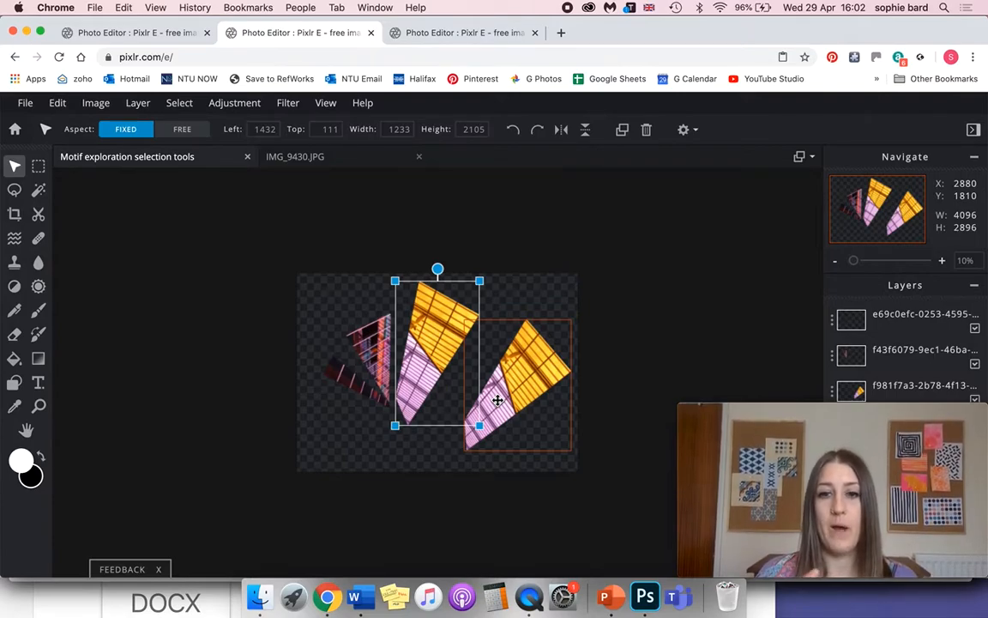
left_click_drag(433, 352, 453, 349)
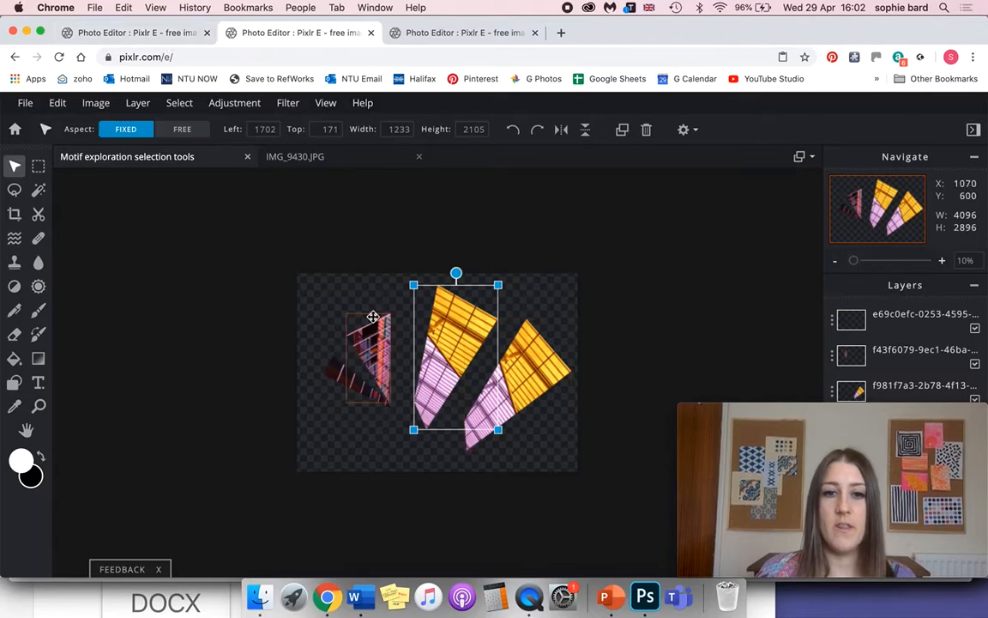
left_click(178, 34)
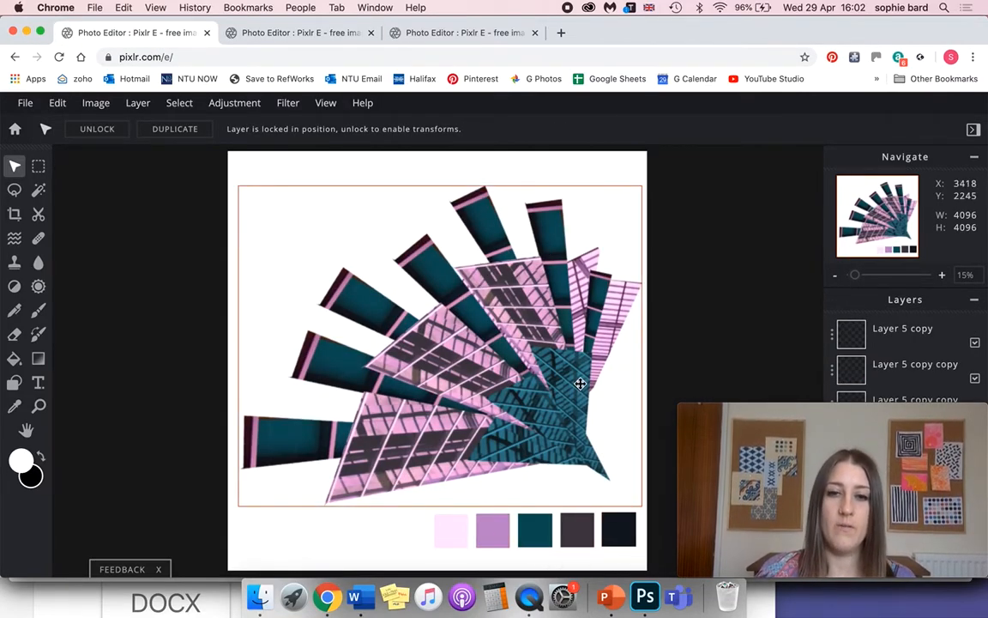
left_click(290, 34)
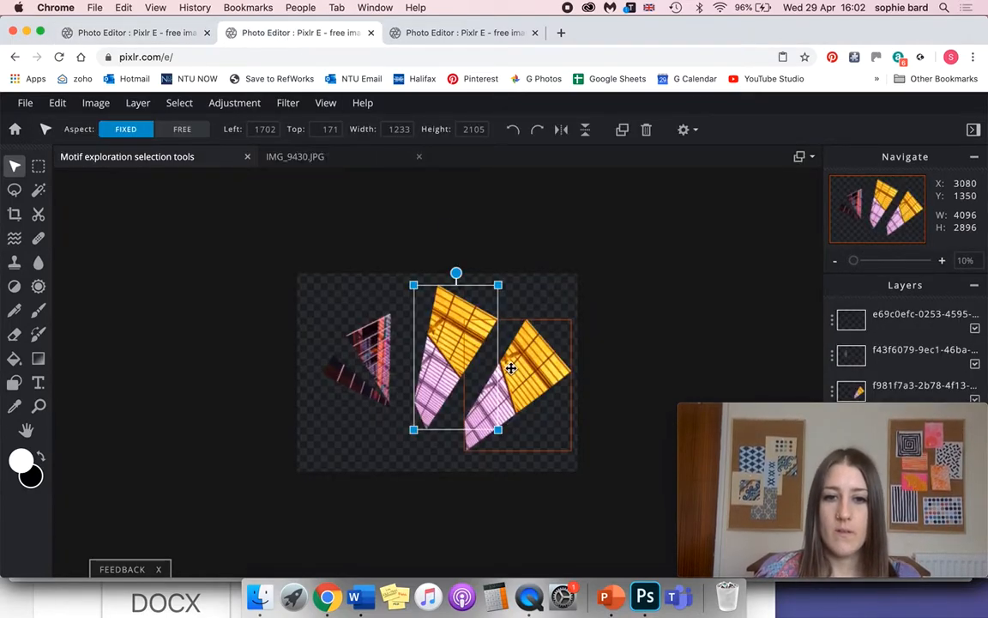
left_click_drag(530, 313, 505, 331)
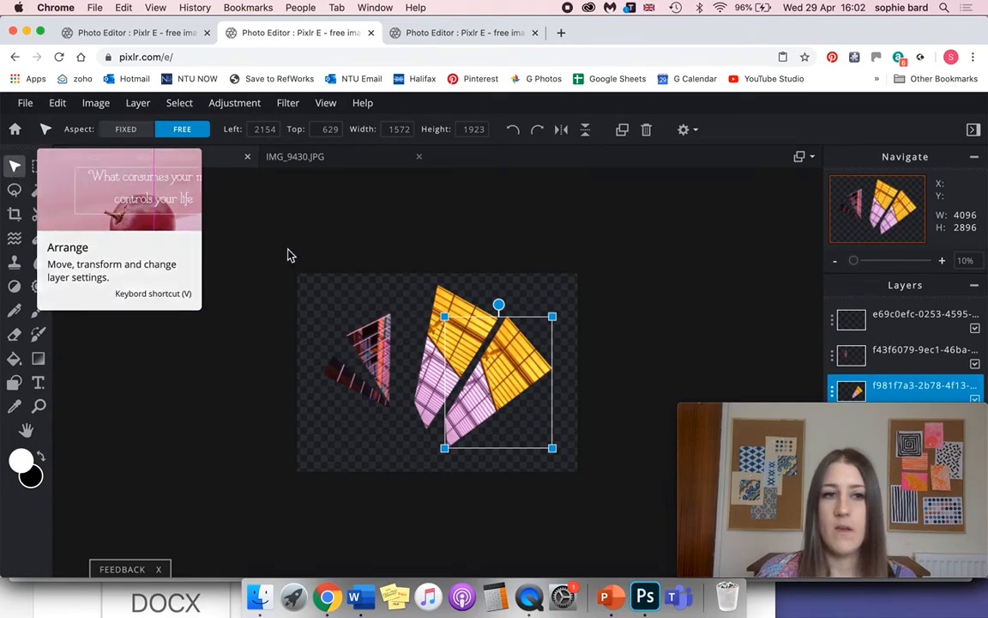
left_click(436, 347)
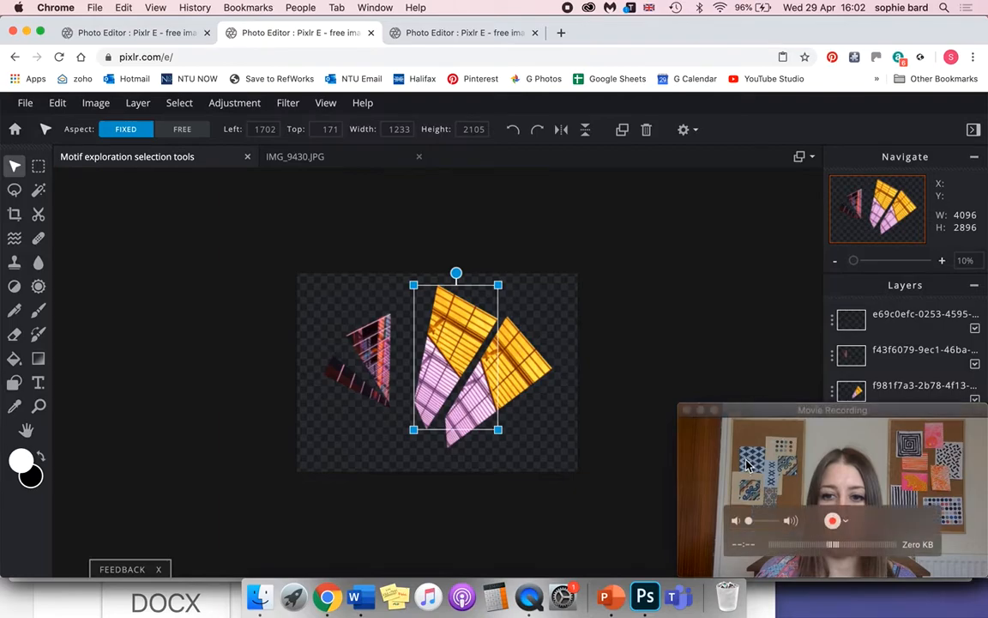
left_click(235, 106)
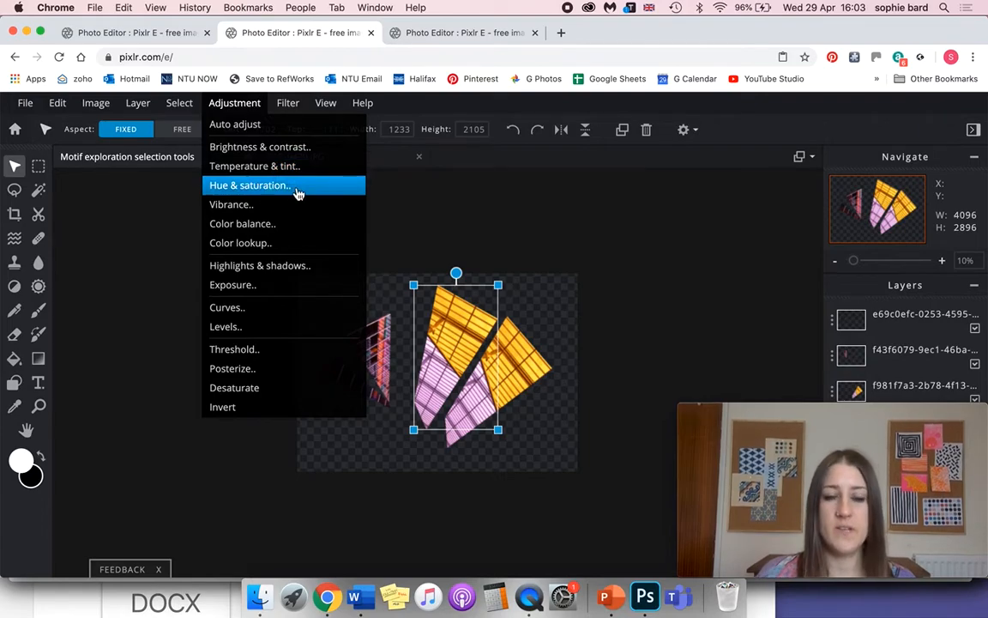
left_click(554, 203)
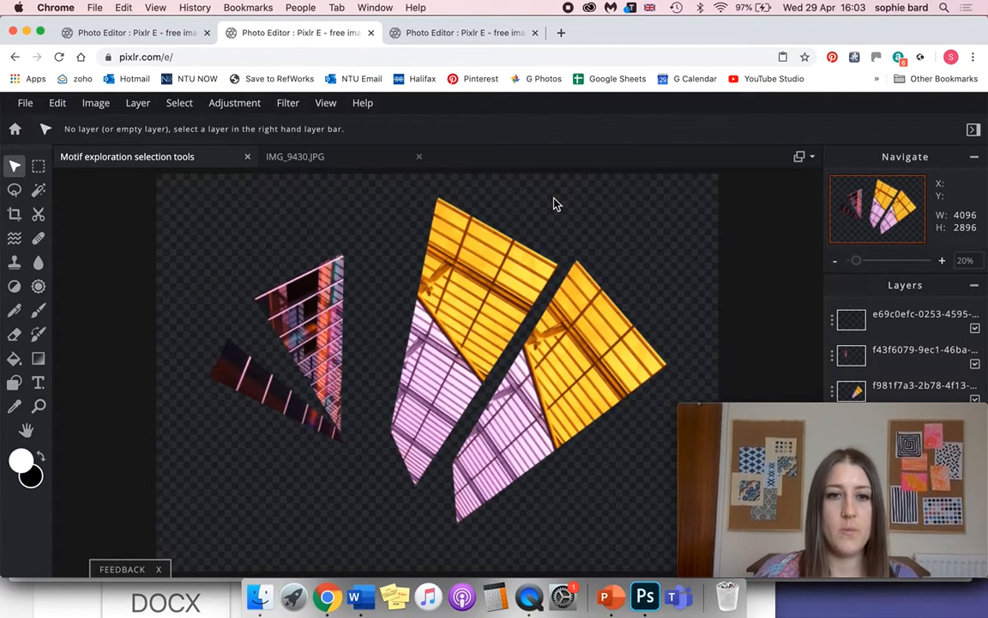
left_click(225, 102)
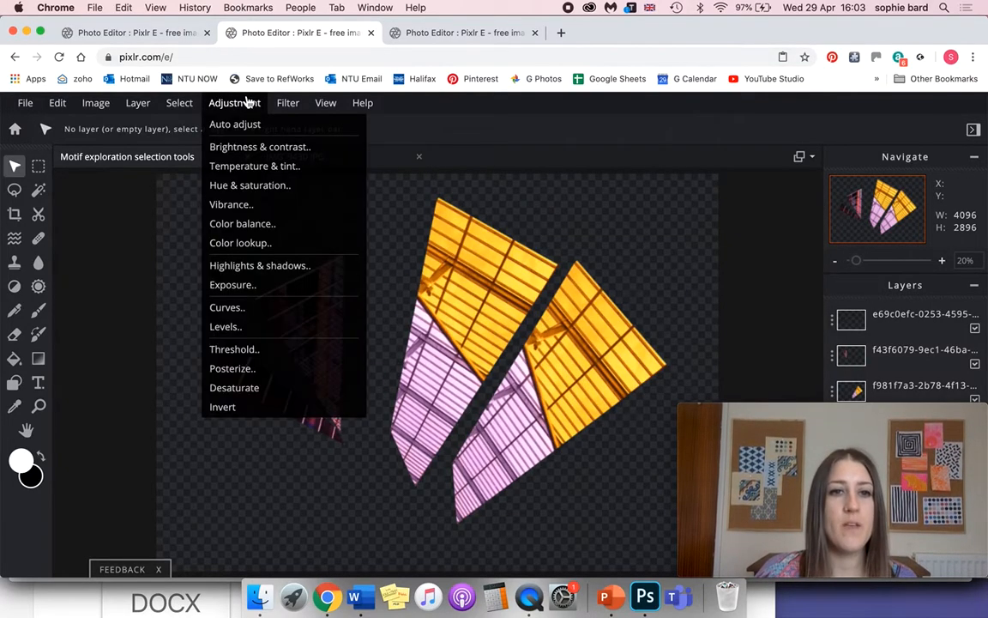
left_click(310, 188)
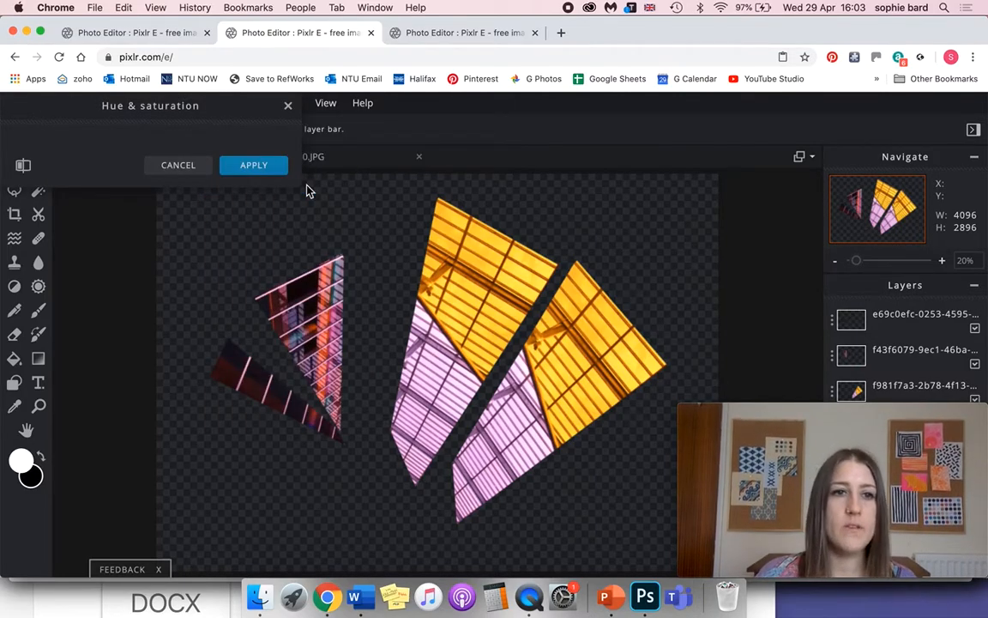
left_click(165, 117)
left_click(287, 107)
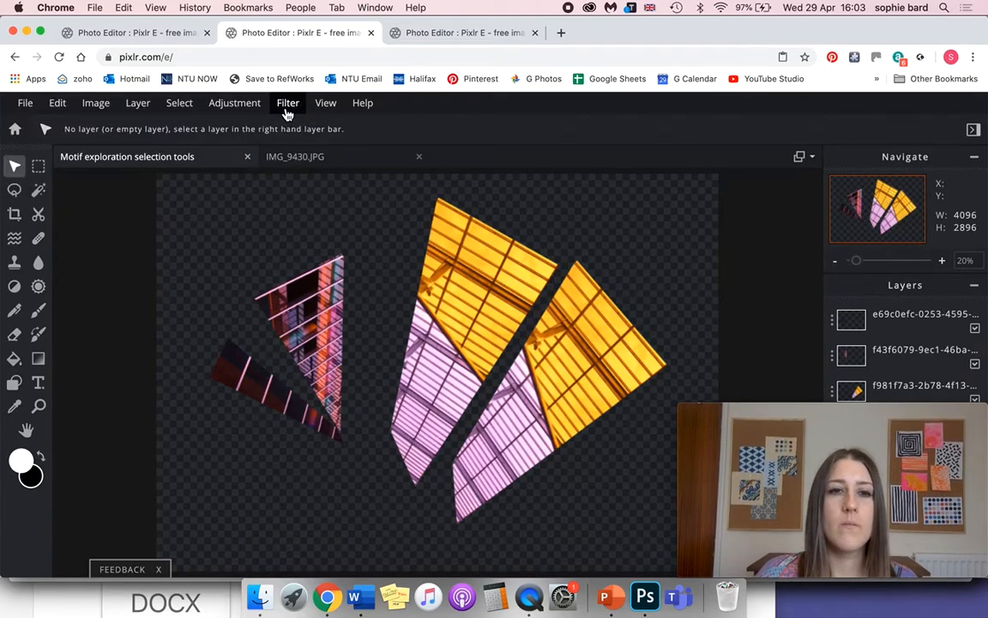
left_click(244, 104)
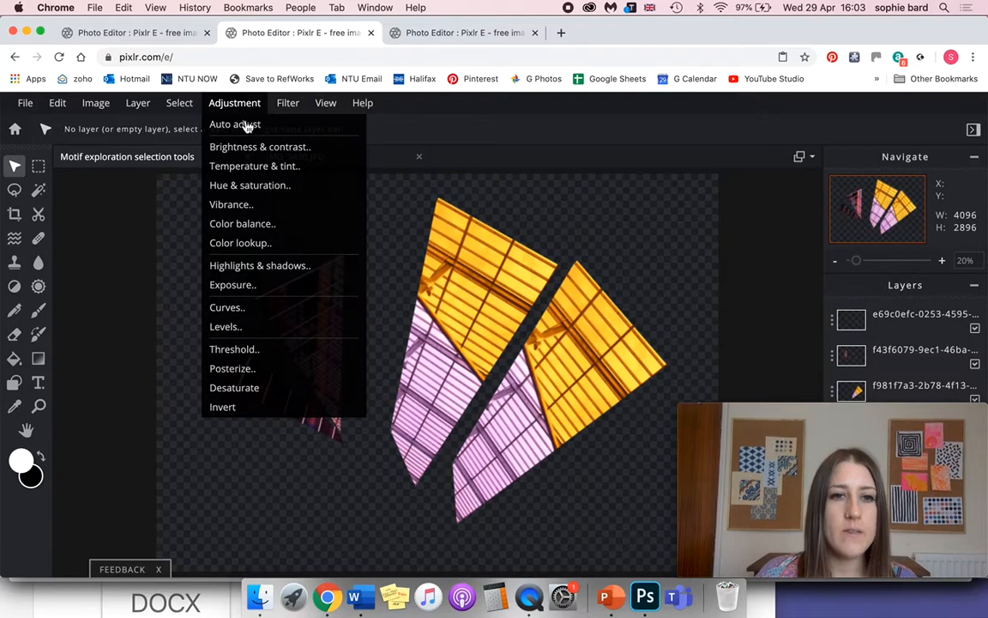
left_click(283, 188)
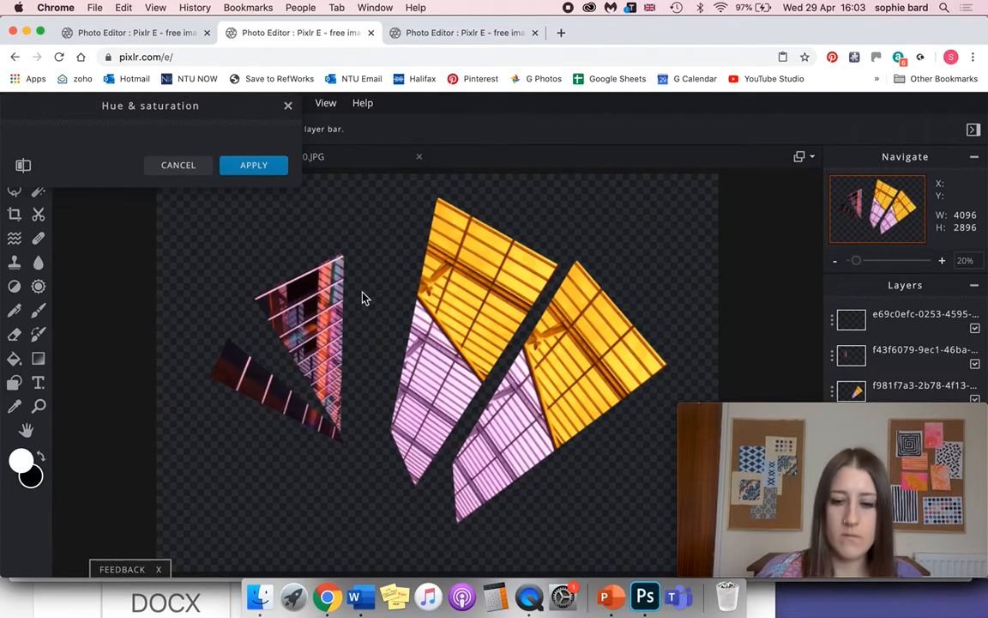
left_click(288, 105)
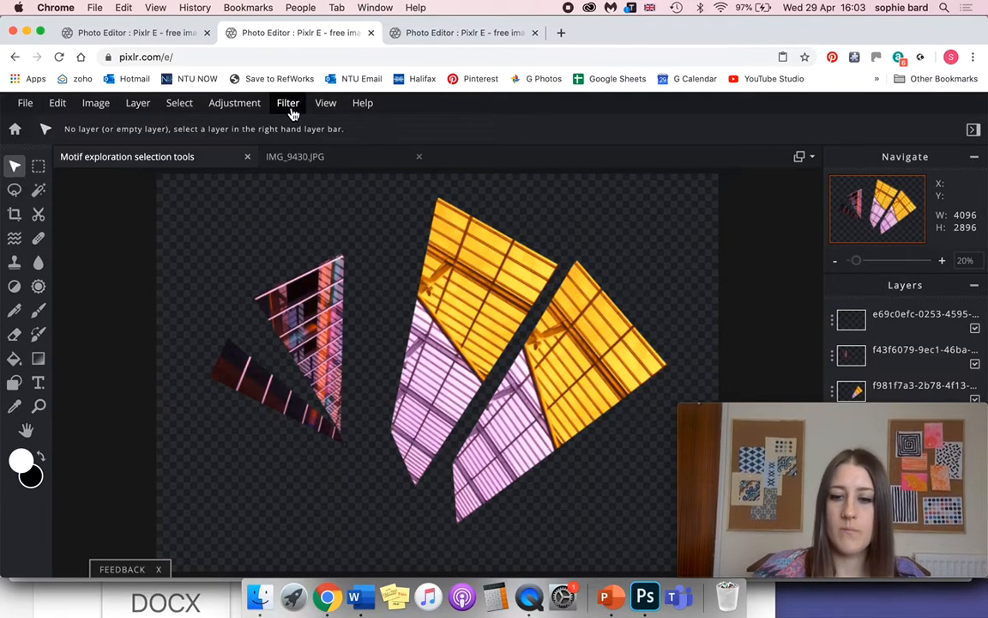
left_click(291, 110)
mouse_move(240, 109)
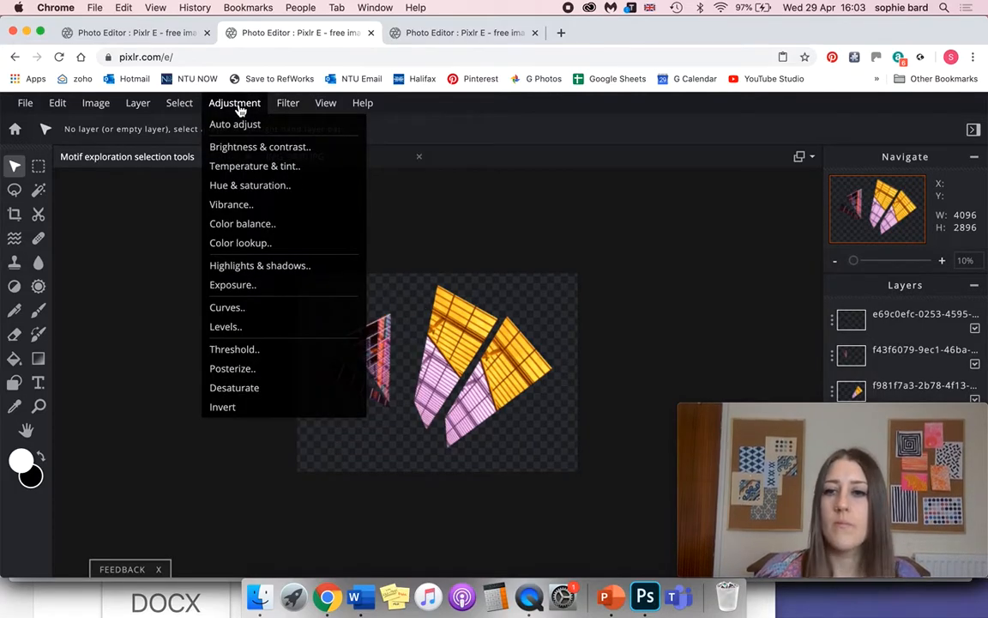
left_click(431, 366)
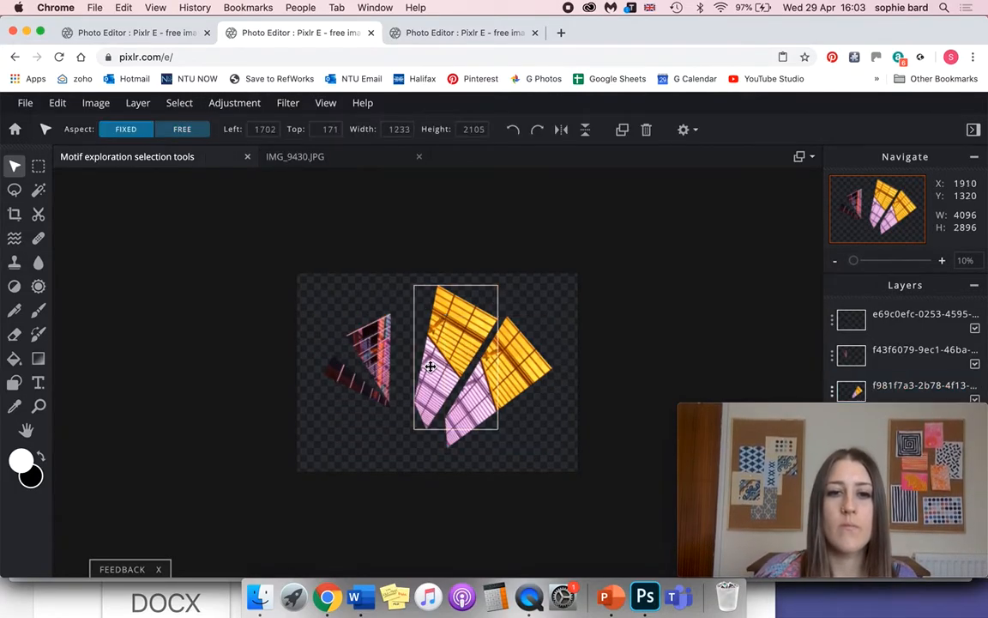
left_click(237, 110)
left_click(254, 165)
left_click(287, 106)
left_click(238, 102)
left_click(248, 186)
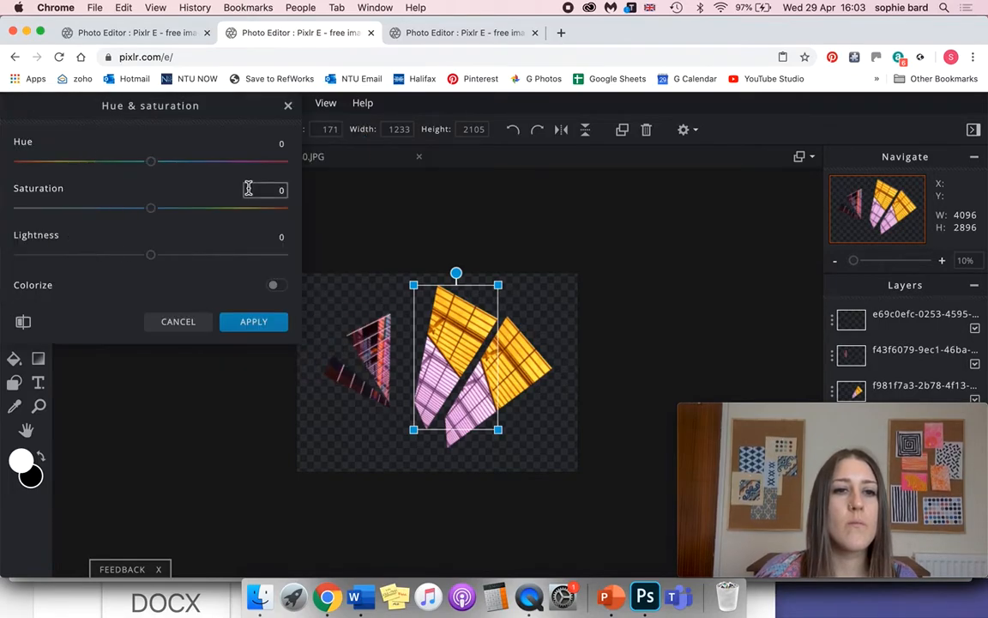
left_click(287, 106)
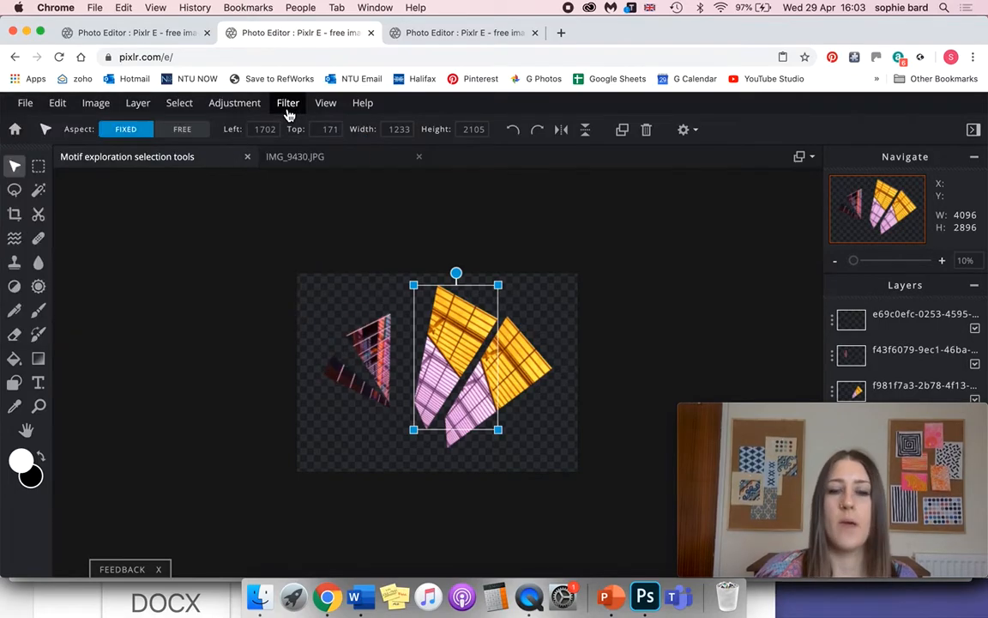
Open the Hue & saturation adjustment for the rightmost yellow-and-lilac piece.
left_click(516, 348)
left_click(244, 109)
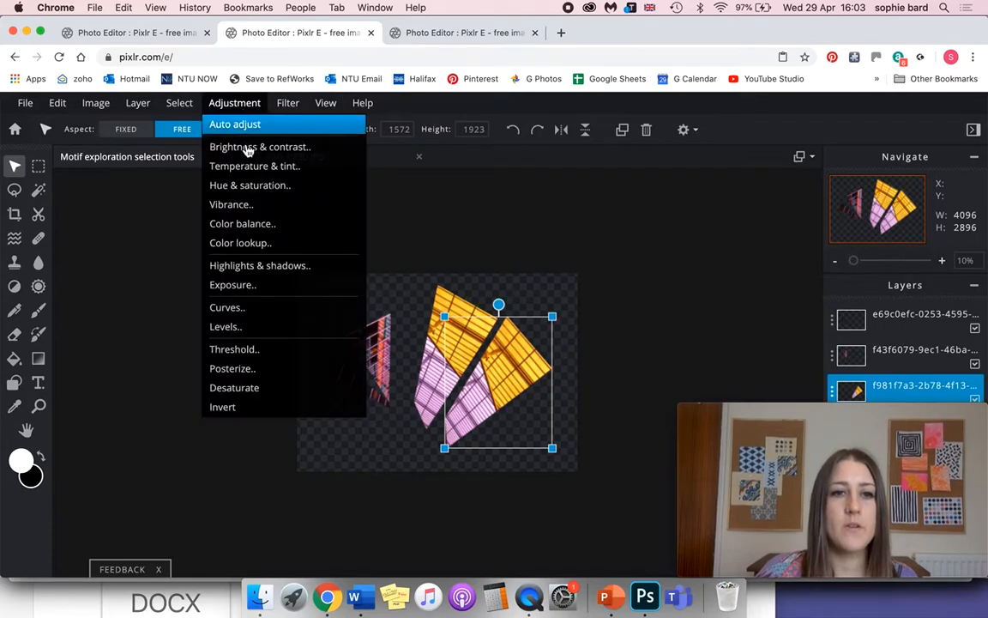
left_click(296, 185)
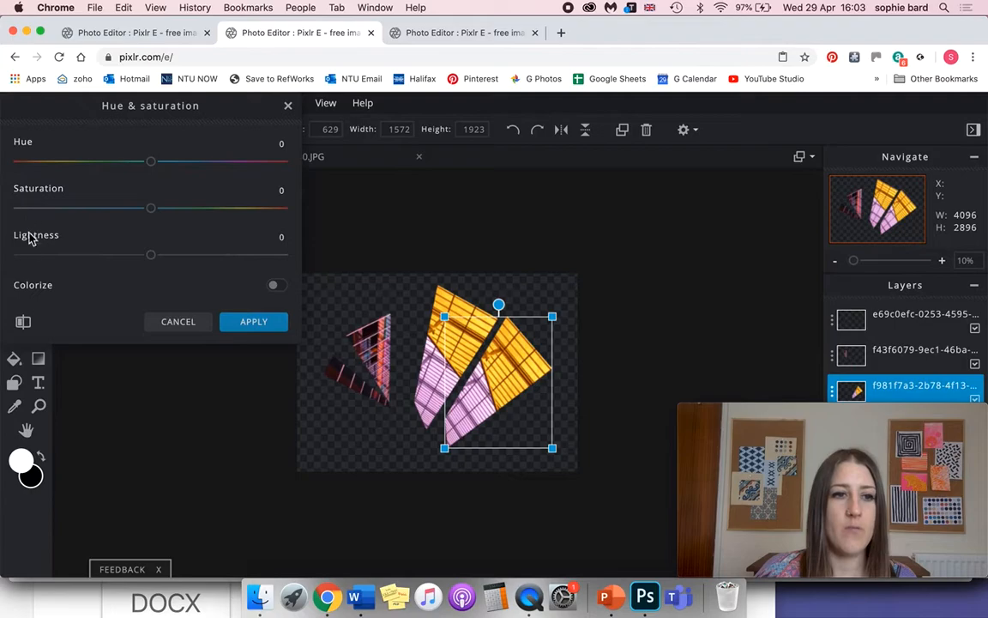
Try hue shifts of -129 and -82 on the rightmost piece, comparing its colours with the finished fan design.
left_click_drag(150, 161, 56, 167)
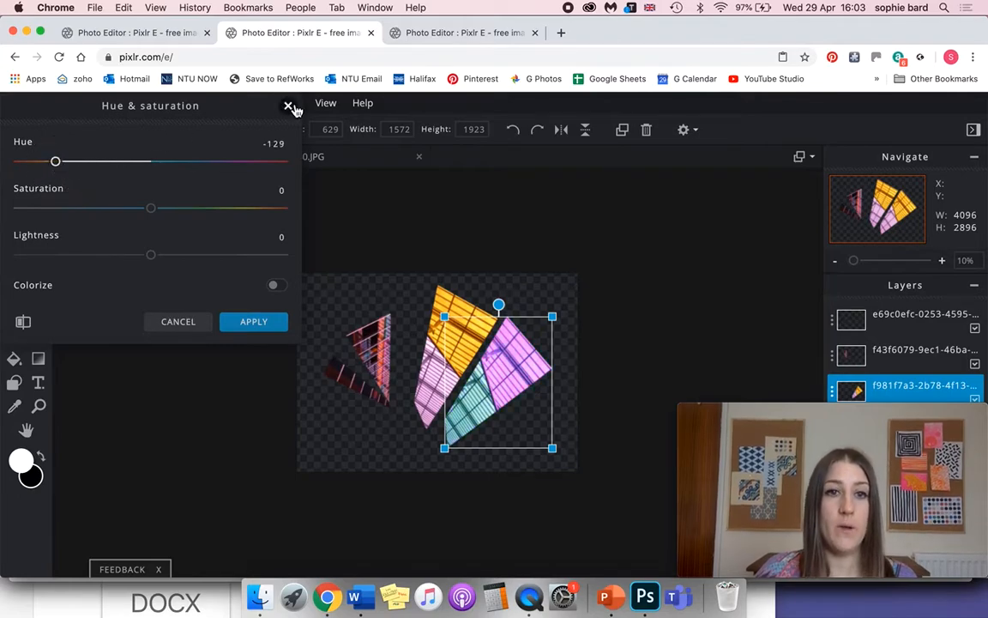
left_click(147, 39)
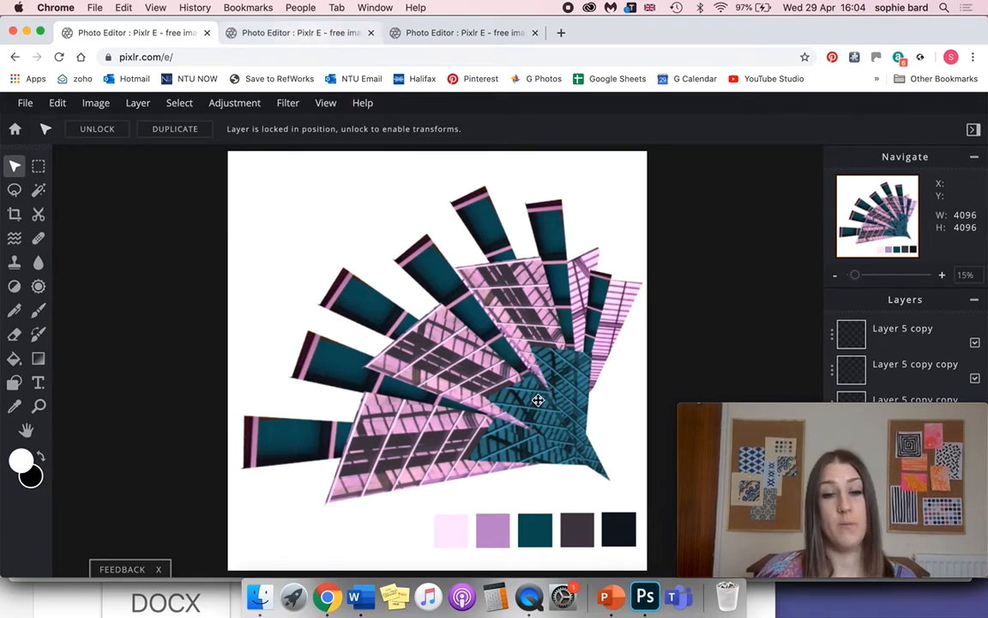
left_click(287, 34)
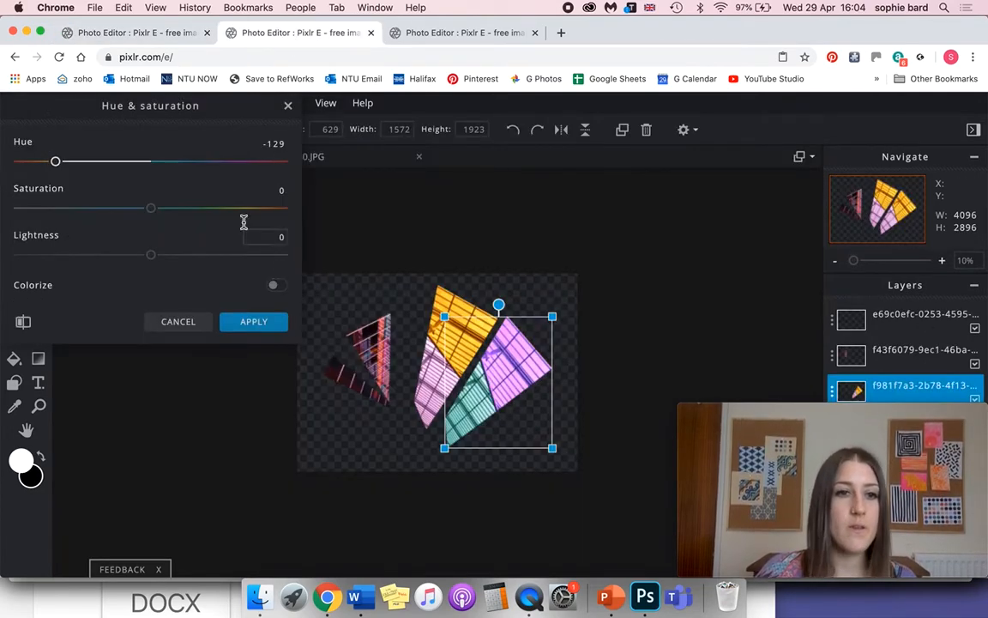
left_click_drag(57, 162, 95, 178)
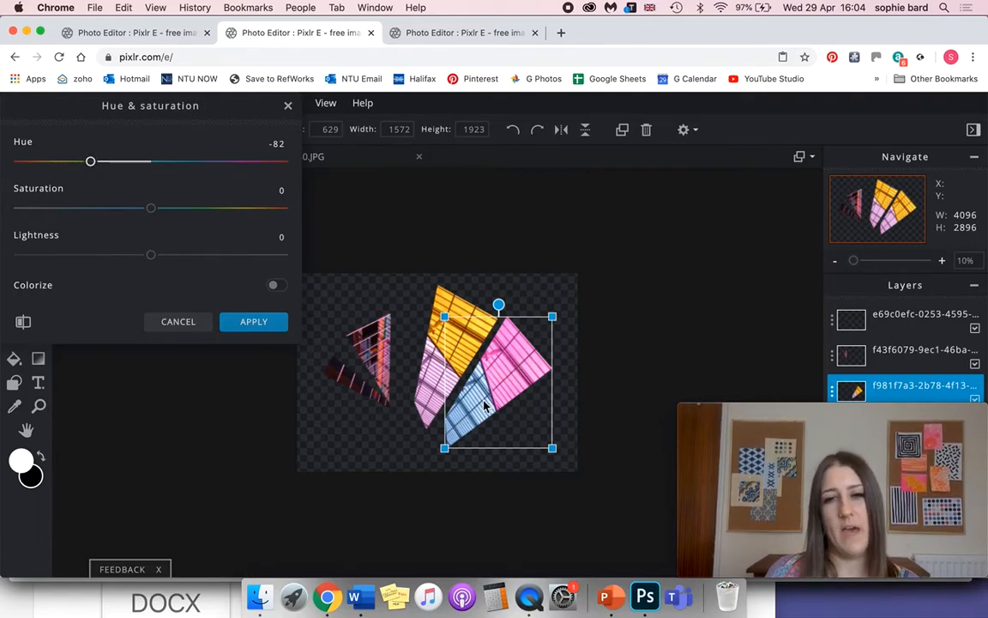
Colorize the rightmost piece purple with hue 120, lightness 29 and saturation just below -48, and apply the adjustment.
left_click(286, 288)
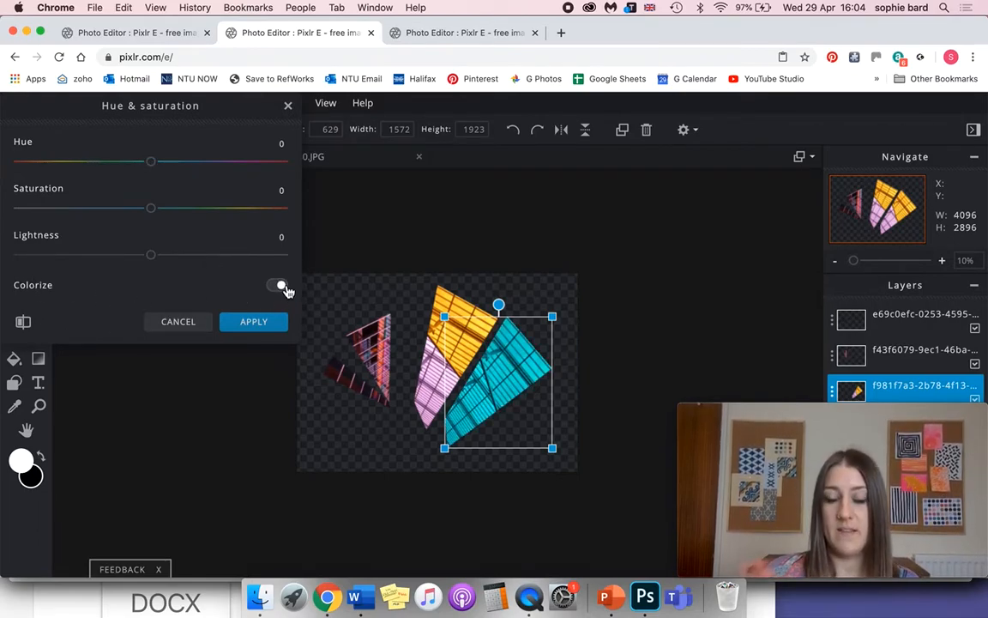
left_click_drag(139, 170, 245, 192)
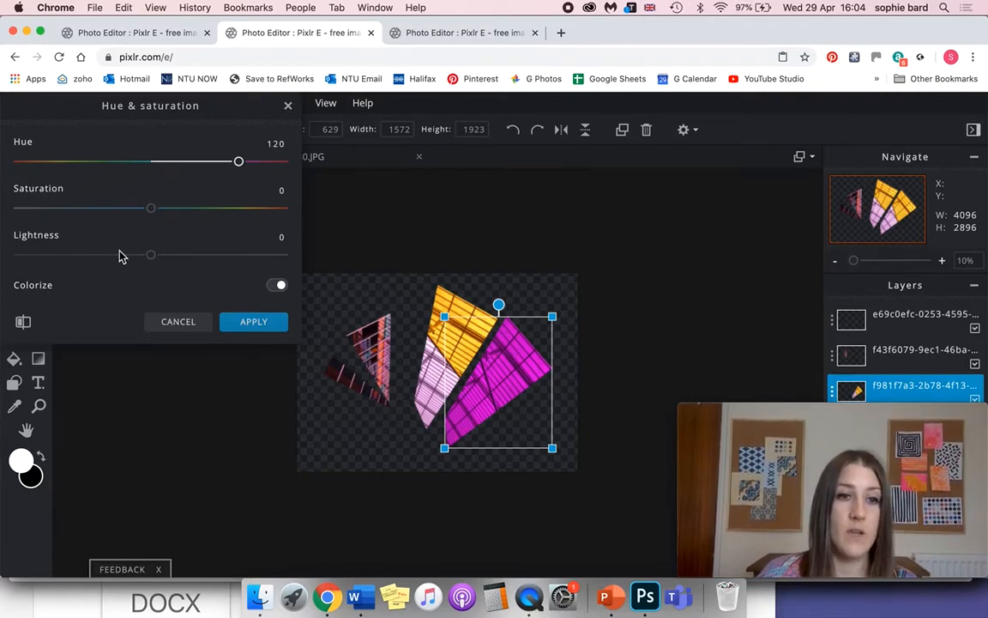
left_click_drag(154, 259, 192, 263)
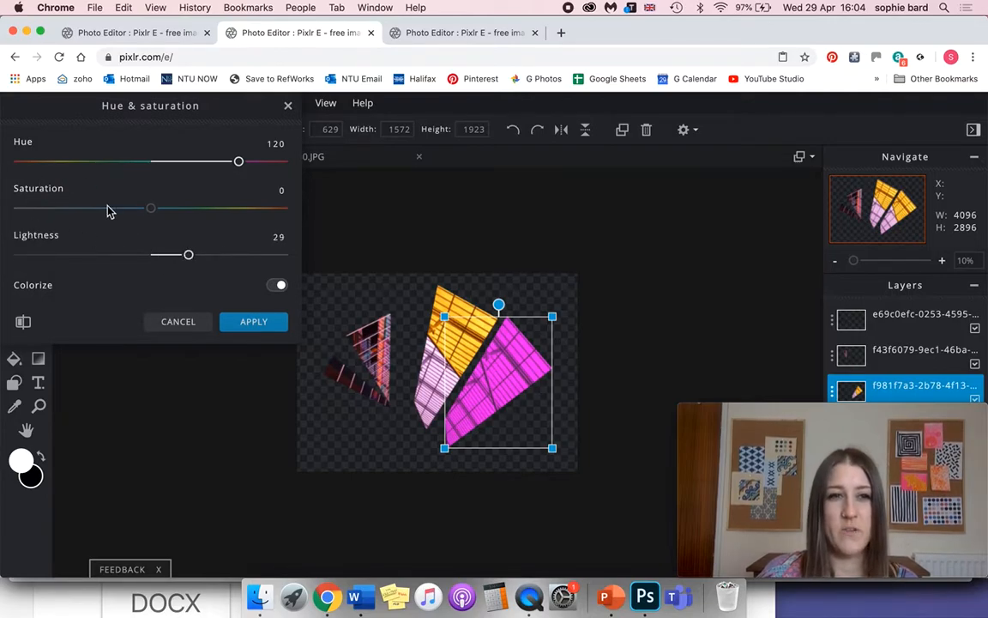
left_click_drag(151, 209, 89, 215)
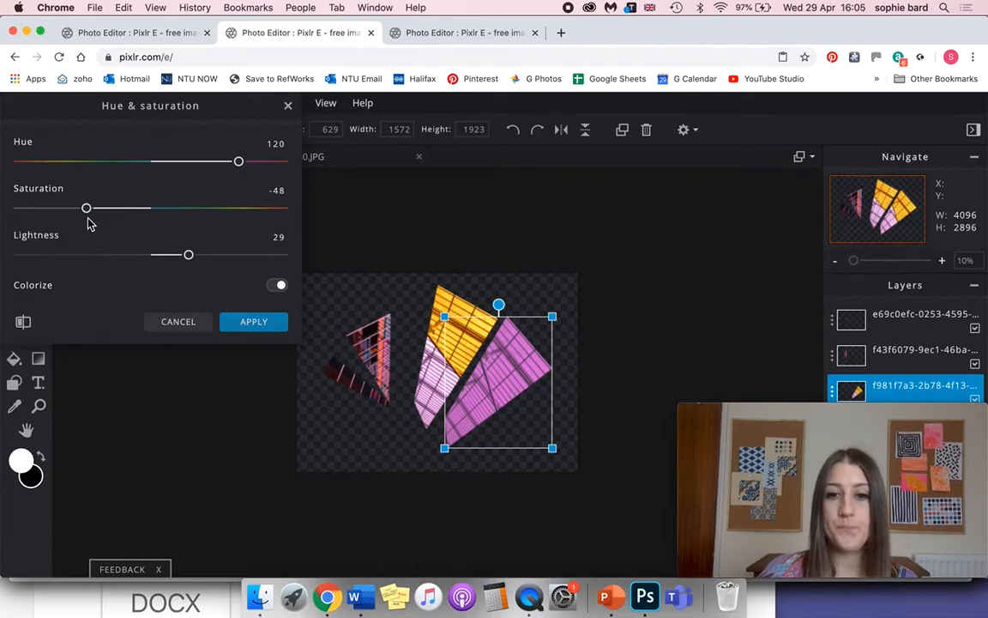
left_click_drag(87, 208, 77, 208)
mouse_move(189, 250)
left_mouse_down()
mouse_move(201, 254)
mouse_move(189, 253)
left_mouse_up()
left_click(273, 328)
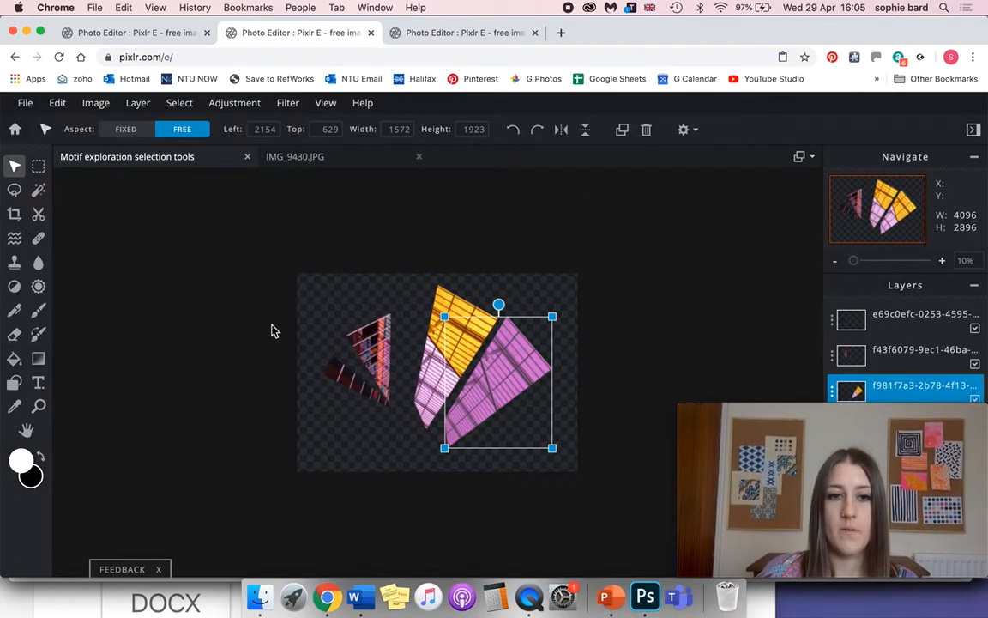
Reposition the purple piece beside the yellow-and-lilac one, at left 2154 and top 639.
mouse_move(467, 316)
left_mouse_down()
mouse_move(465, 304)
mouse_move(448, 331)
mouse_move(476, 335)
left_mouse_up()
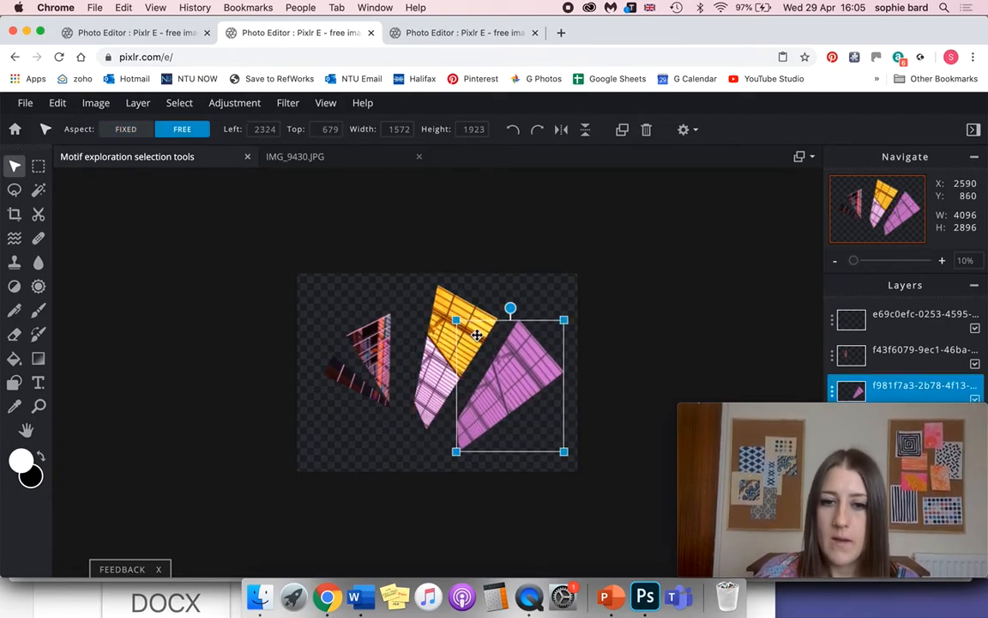
left_click_drag(529, 371, 517, 368)
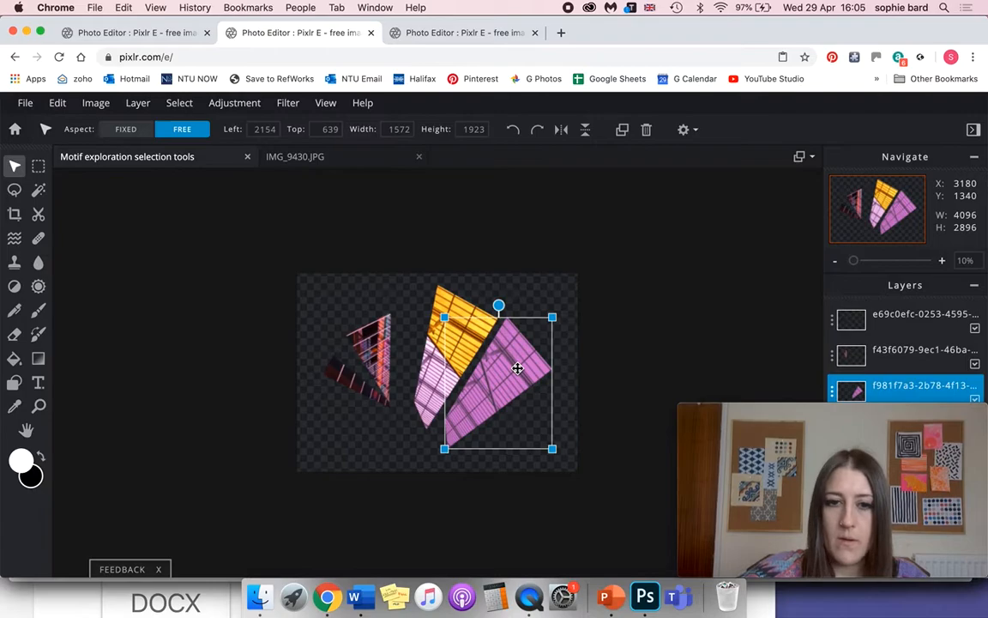
Compare the dark red triangular piece with the finished fan design and reposition it at left 823 and top 391.
left_click(337, 312)
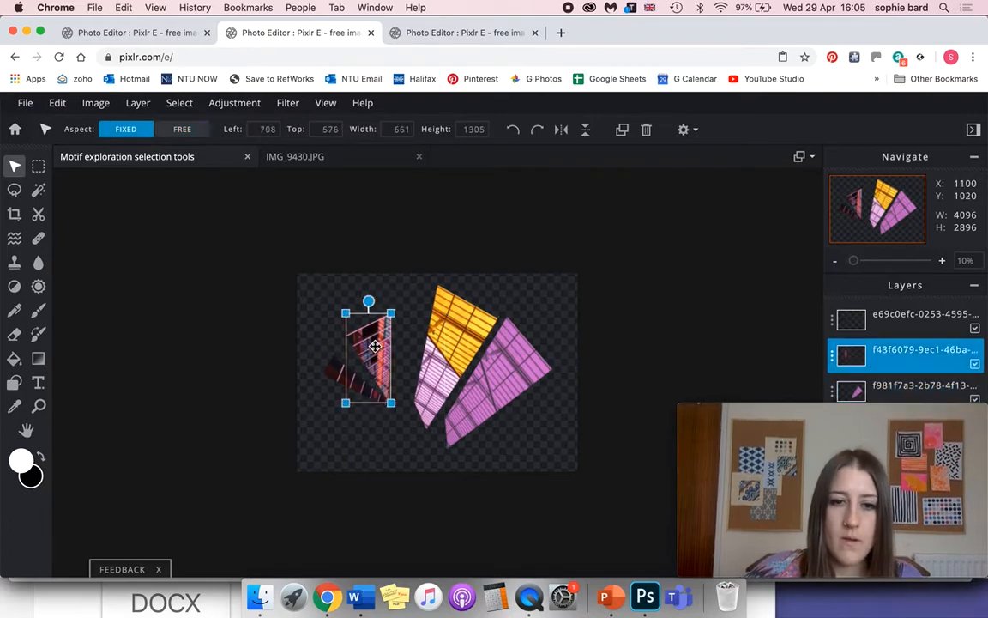
left_click(137, 34)
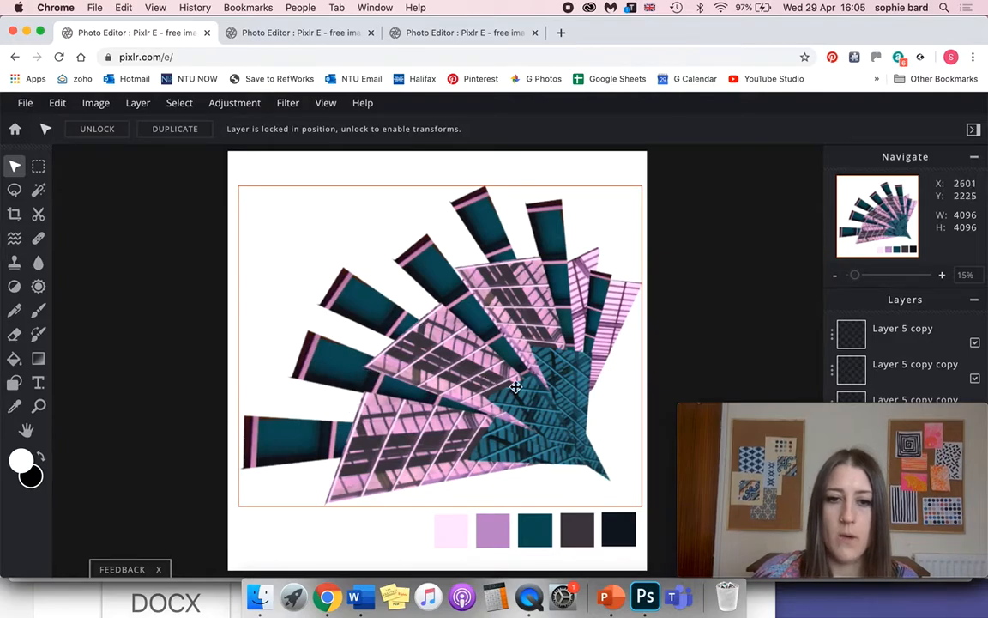
left_click(306, 35)
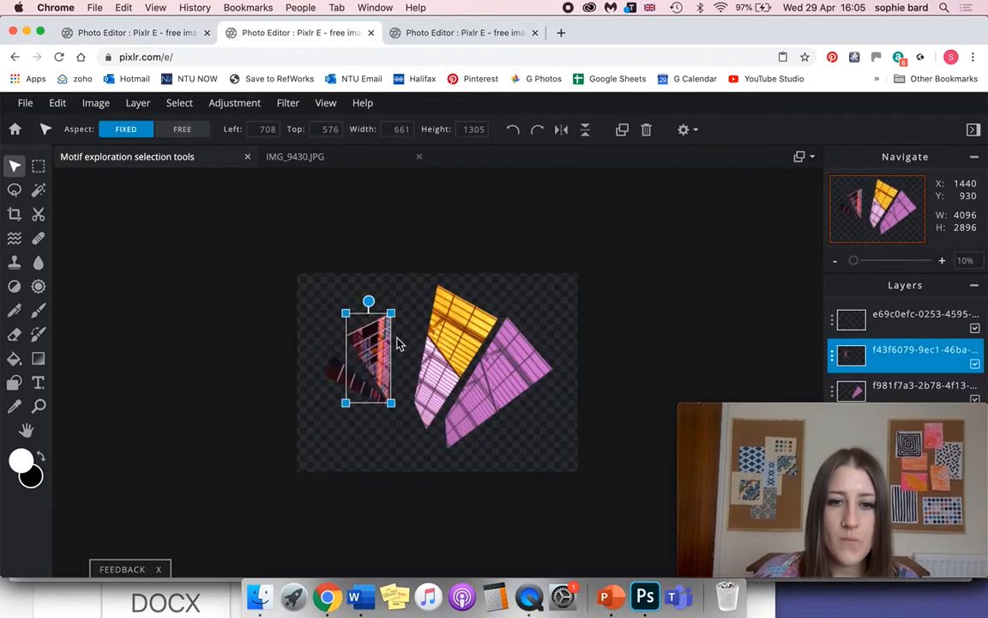
left_click_drag(318, 329, 334, 303)
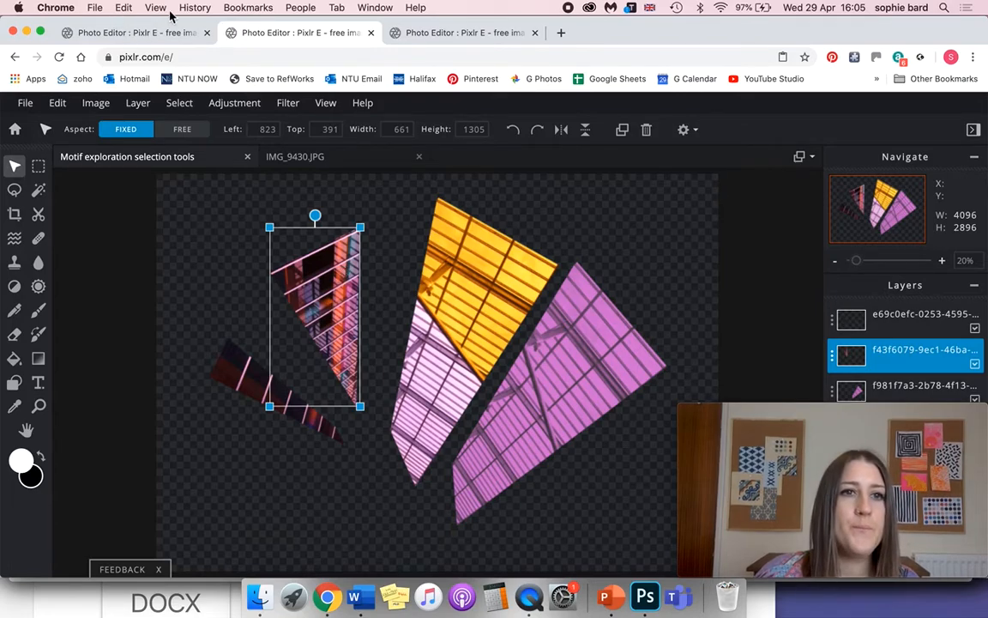
Colorize the dark red triangular piece teal with hue 0, saturation -32 and lightness -17, and move it closer to the yellow-and-lilac piece.
left_click(237, 110)
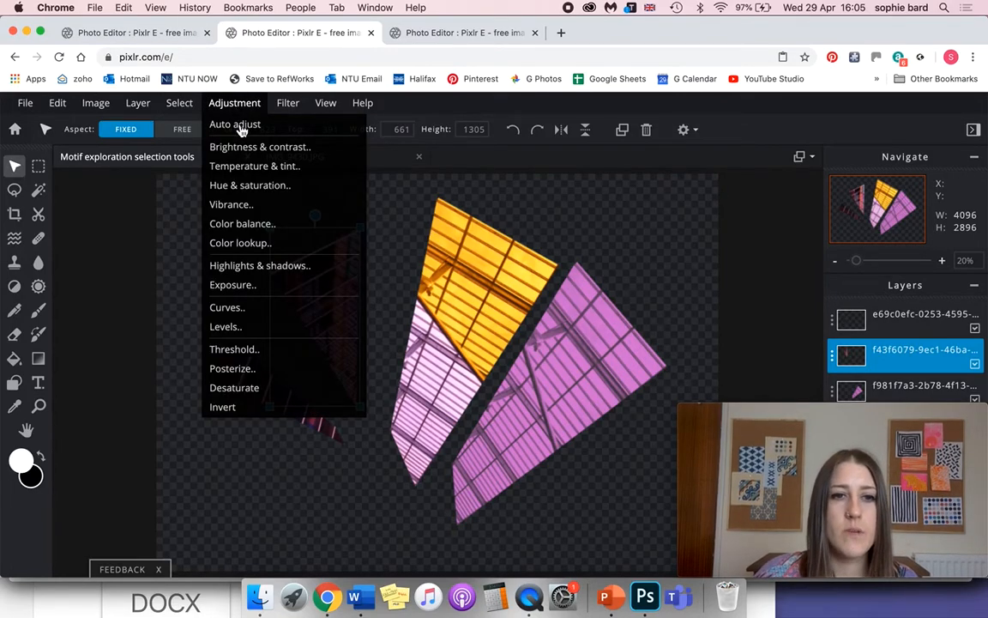
left_click(305, 187)
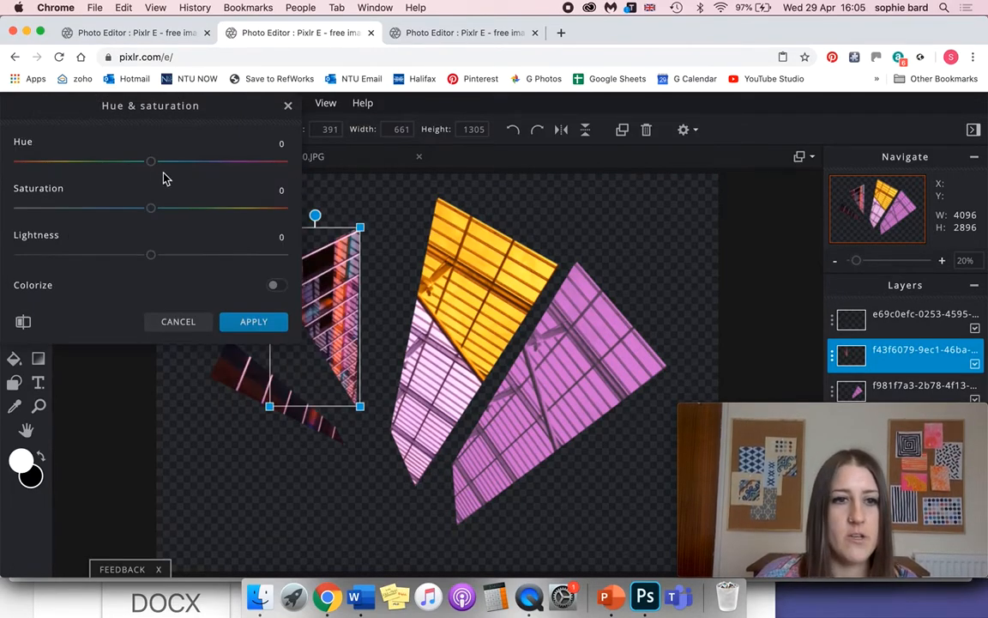
left_click_drag(163, 170, 216, 190)
left_click(277, 286)
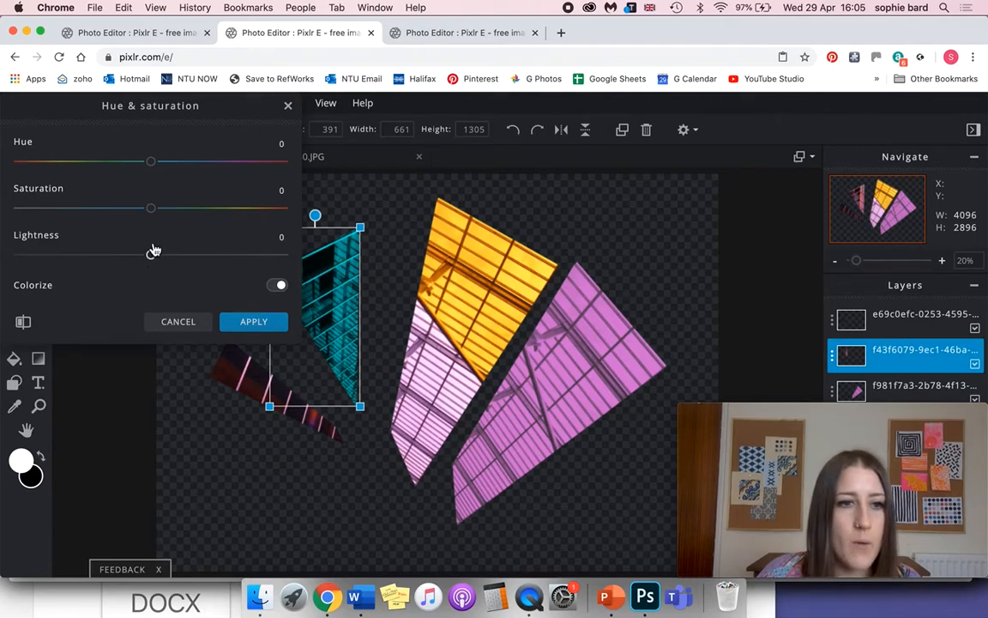
left_click_drag(151, 262, 128, 257)
left_click_drag(150, 209, 114, 215)
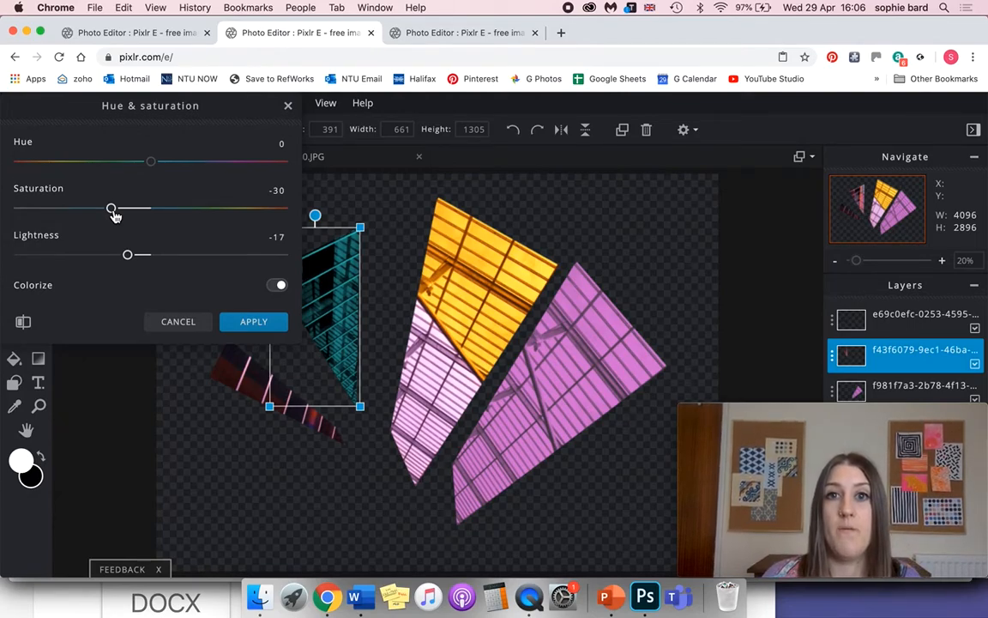
mouse_move(111, 207)
left_mouse_down()
mouse_move(95, 209)
mouse_move(108, 208)
left_mouse_up()
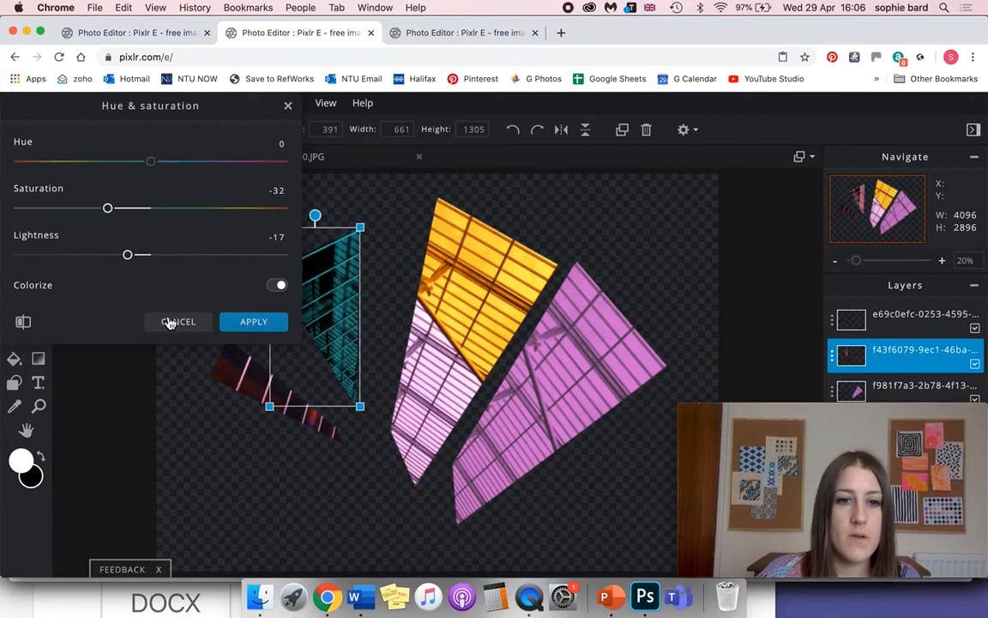
left_click(278, 321)
left_click_drag(334, 308, 364, 297)
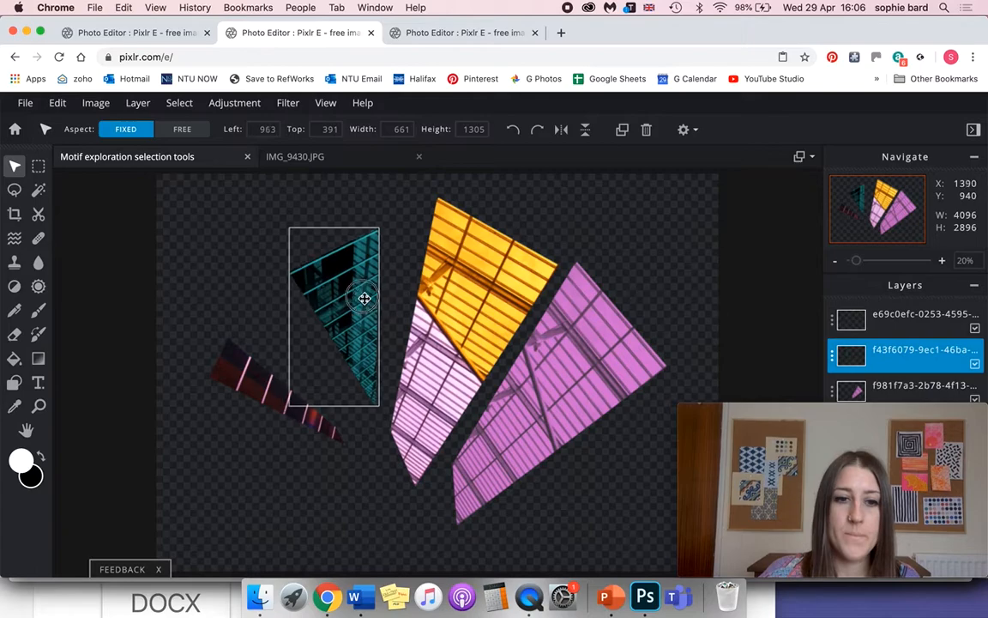
Colorize the narrow dark strip teal with hue 0, saturation -22 and lightness -19, and place it at left 534 and top 683.
left_click(262, 382)
left_click(224, 102)
left_click(243, 184)
left_click_drag(150, 162, 117, 162)
left_click(274, 285)
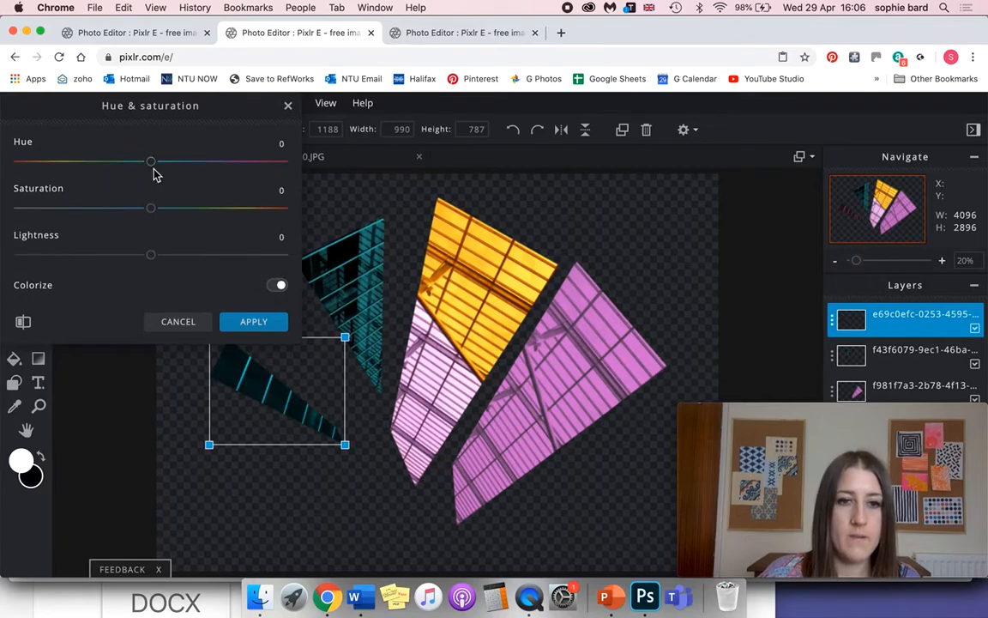
left_click_drag(153, 257, 124, 255)
left_click_drag(143, 210, 123, 211)
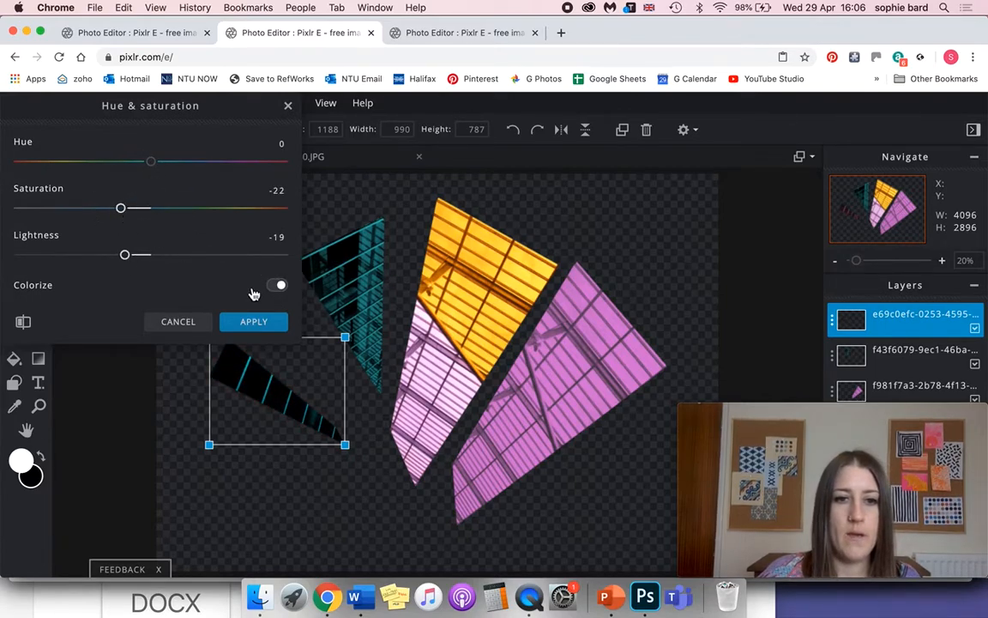
left_click(251, 322)
left_click_drag(297, 409, 316, 339)
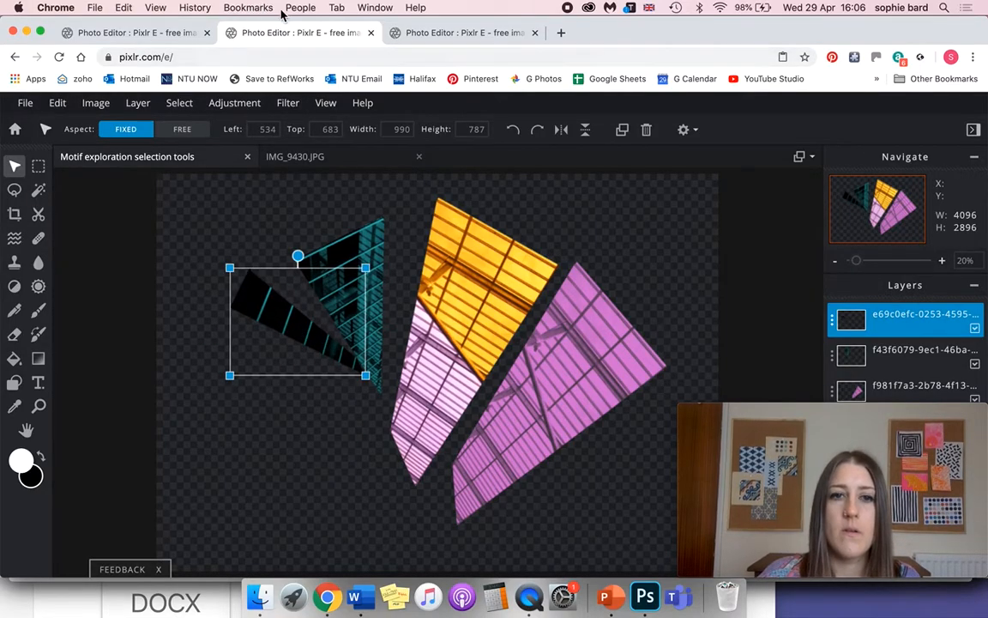
Spread the purple and yellow-and-lilac pieces apart, placing the latter at left 1652 and top 51, and compare them with the finished fan design.
left_click(158, 33)
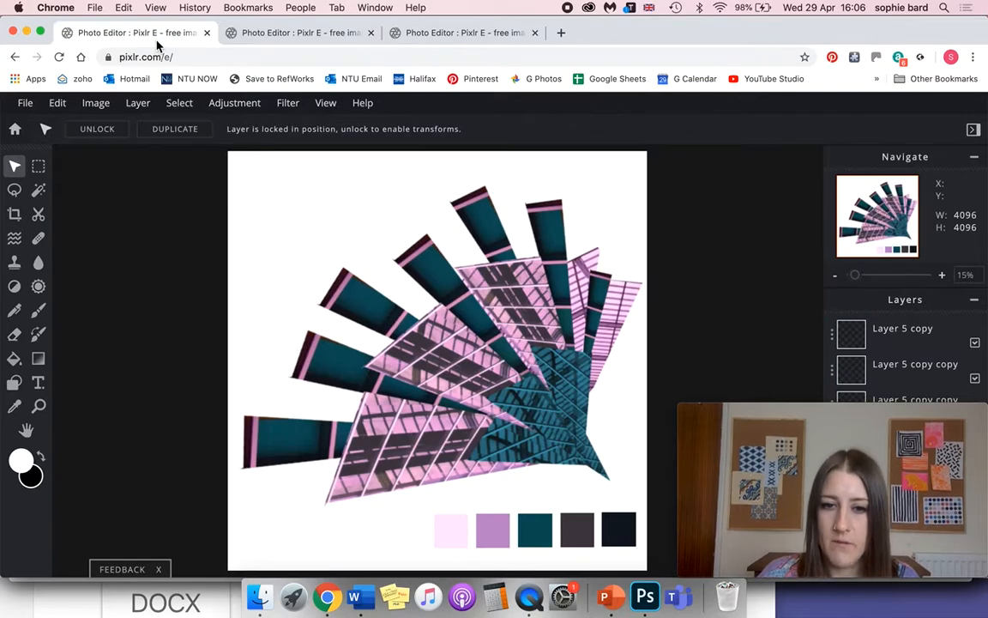
left_click(272, 34)
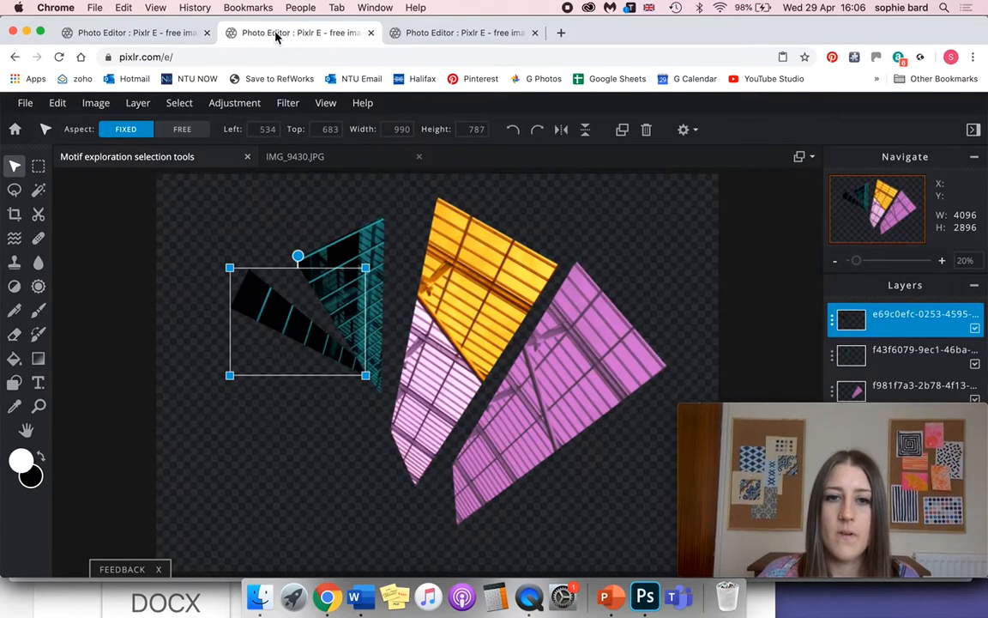
left_click(463, 322)
left_click(419, 377)
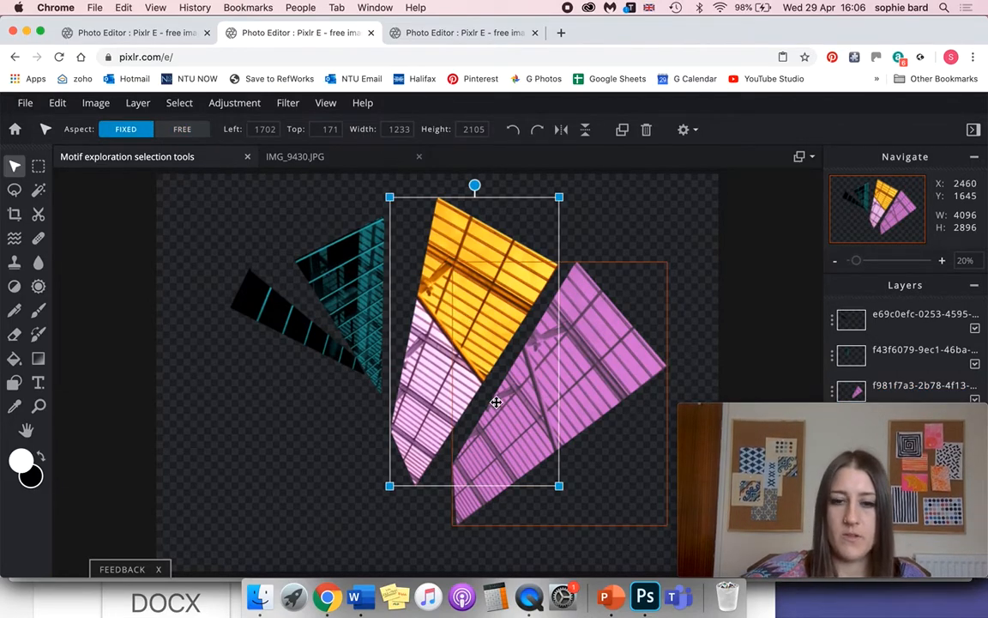
scroll(495, 401, "down", 2)
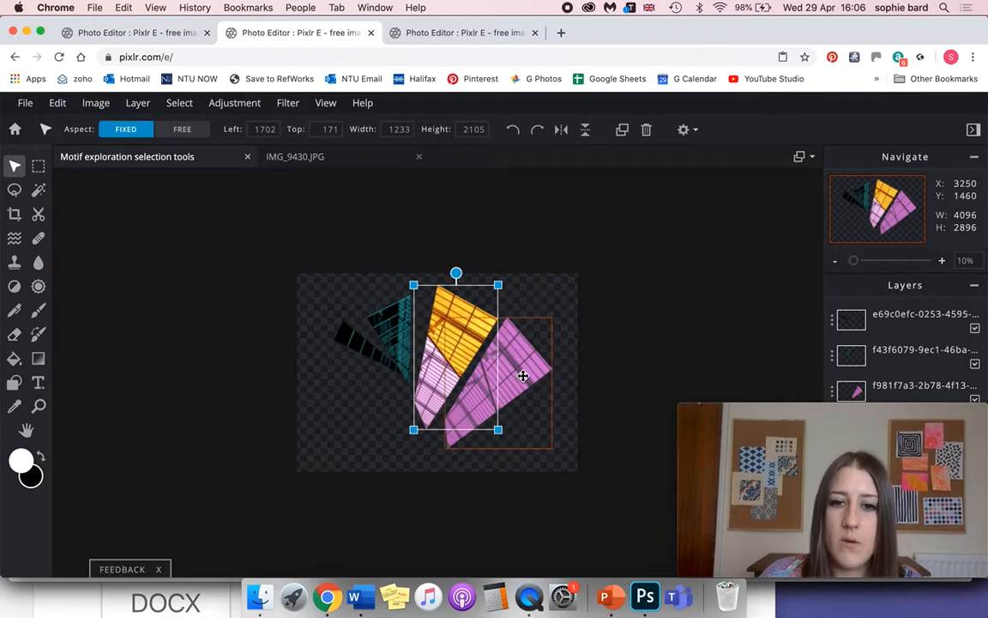
left_click(542, 355)
left_click(452, 347)
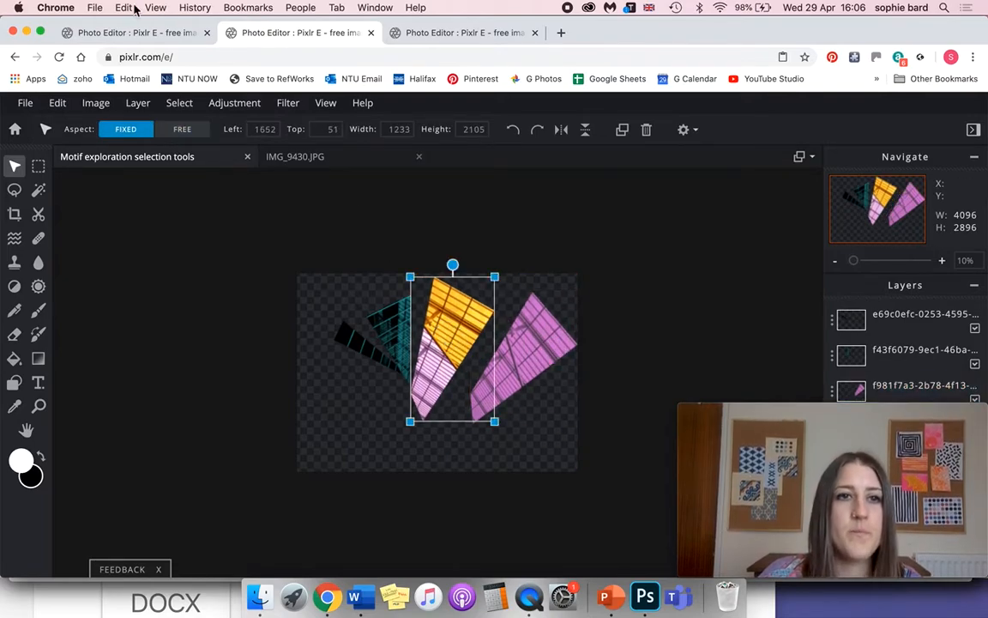
left_click(133, 34)
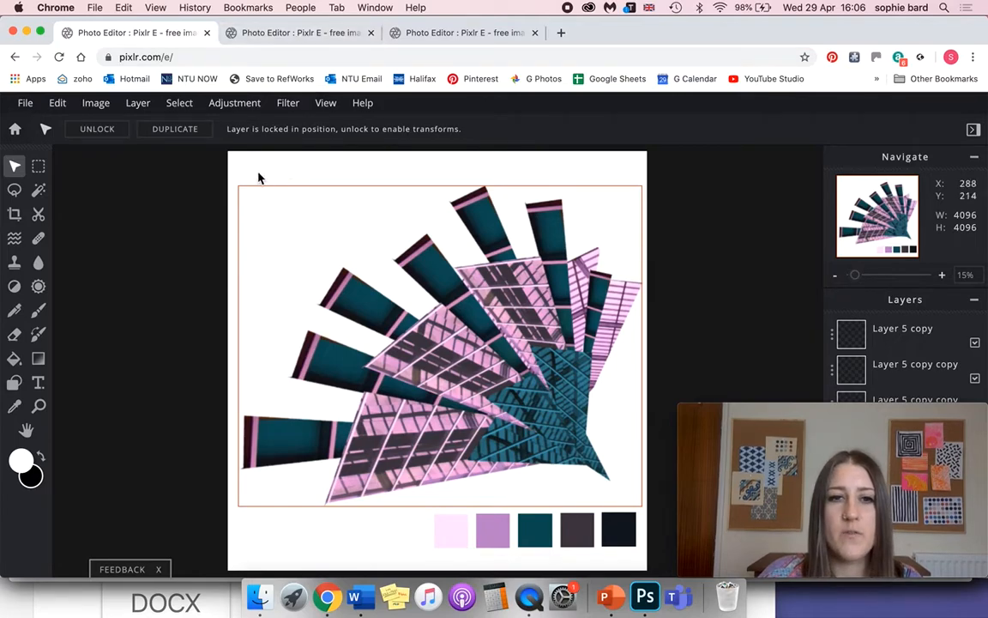
left_click(302, 34)
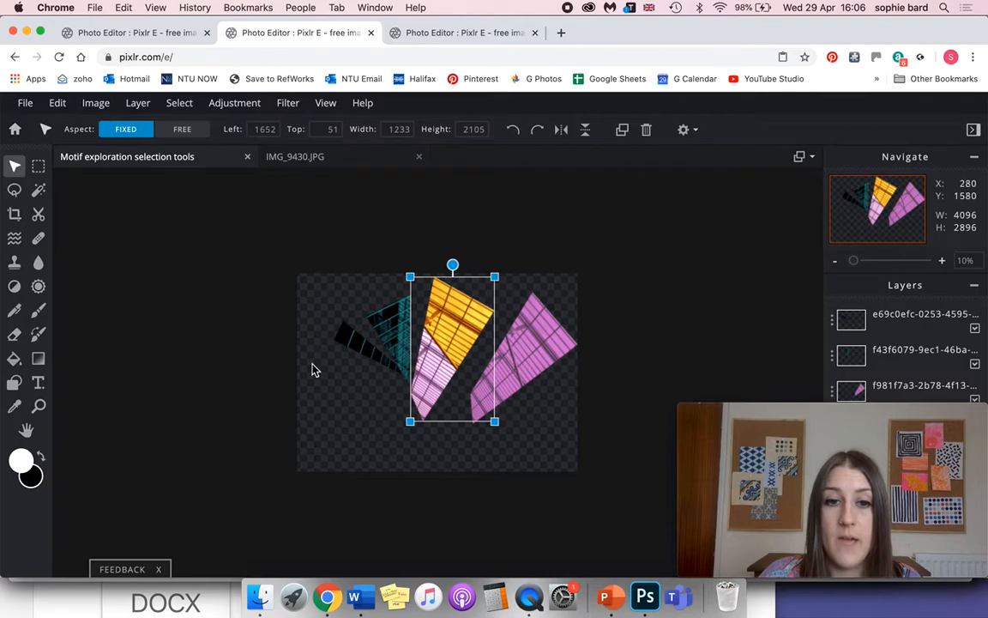
key("super+plus")
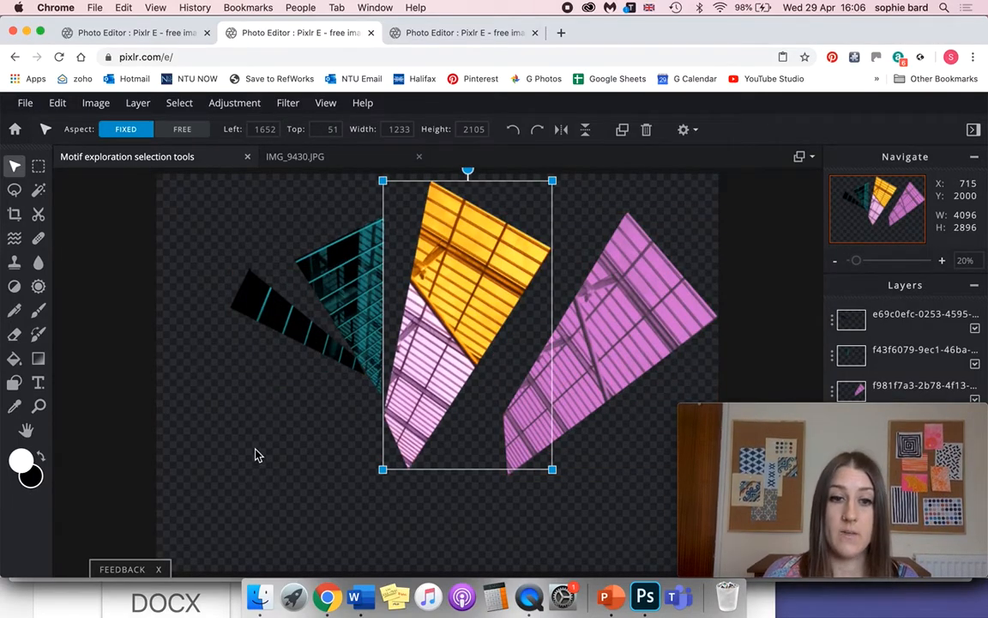
Make the bottom layer, Layer 1, active and minimise the Movie Recording window that covers the workspace.
mouse_move(819, 412)
left_click_drag(787, 413, 110, 411)
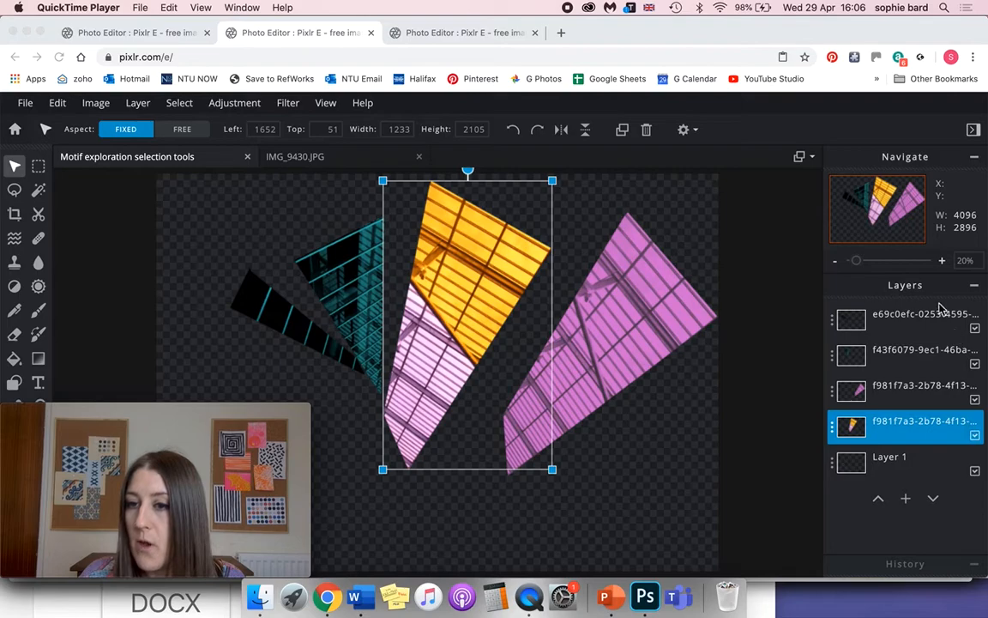
left_click(883, 463)
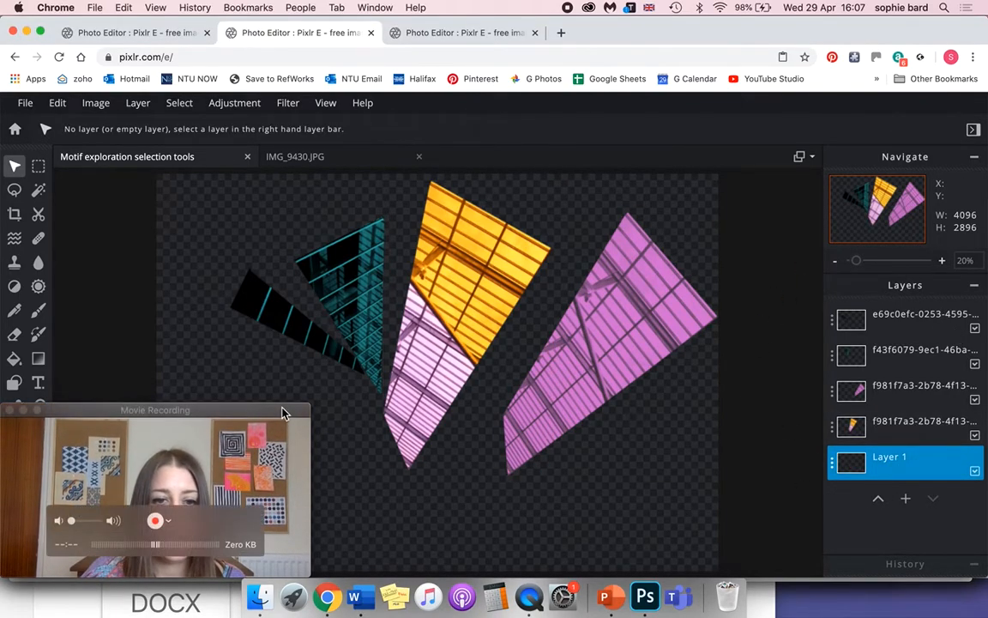
left_click(283, 412)
left_click(23, 410)
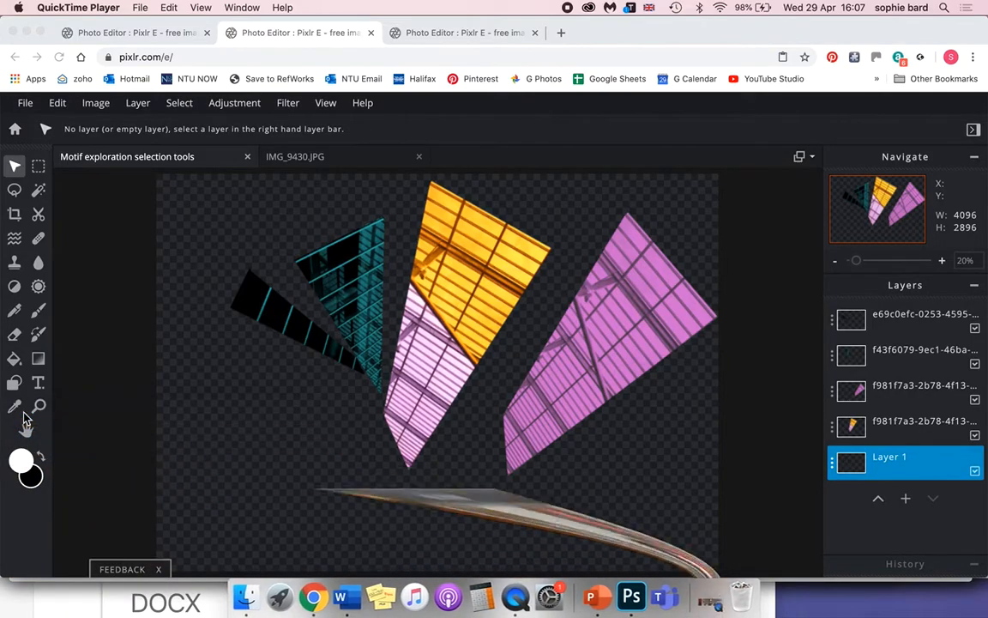
Fill Layer 1 with white as a solid background behind the motif pieces, using the Fill tool.
left_click(66, 191)
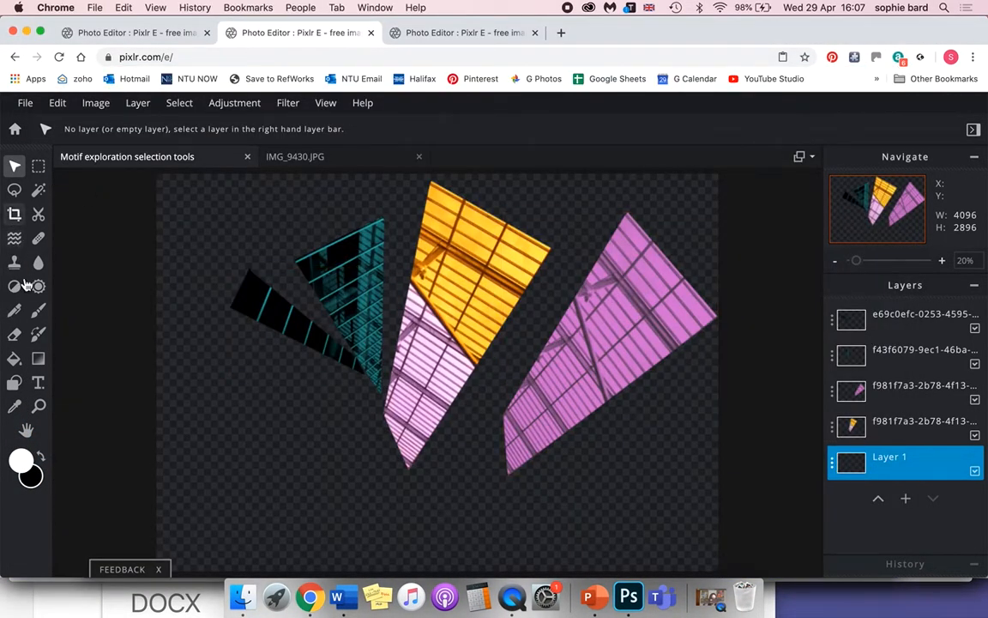
left_click(16, 360)
left_click(21, 367)
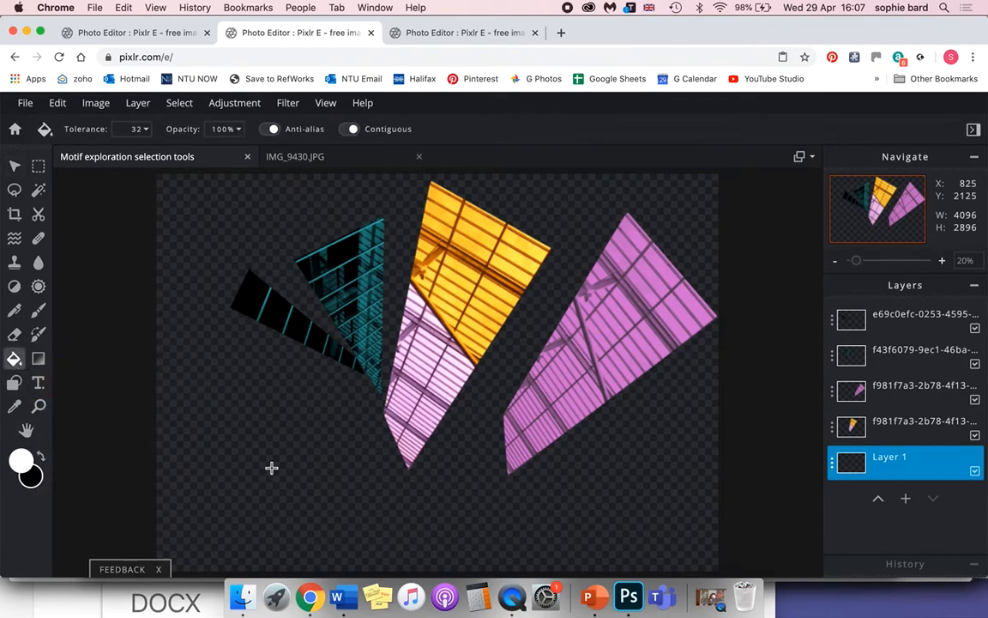
left_click(425, 516)
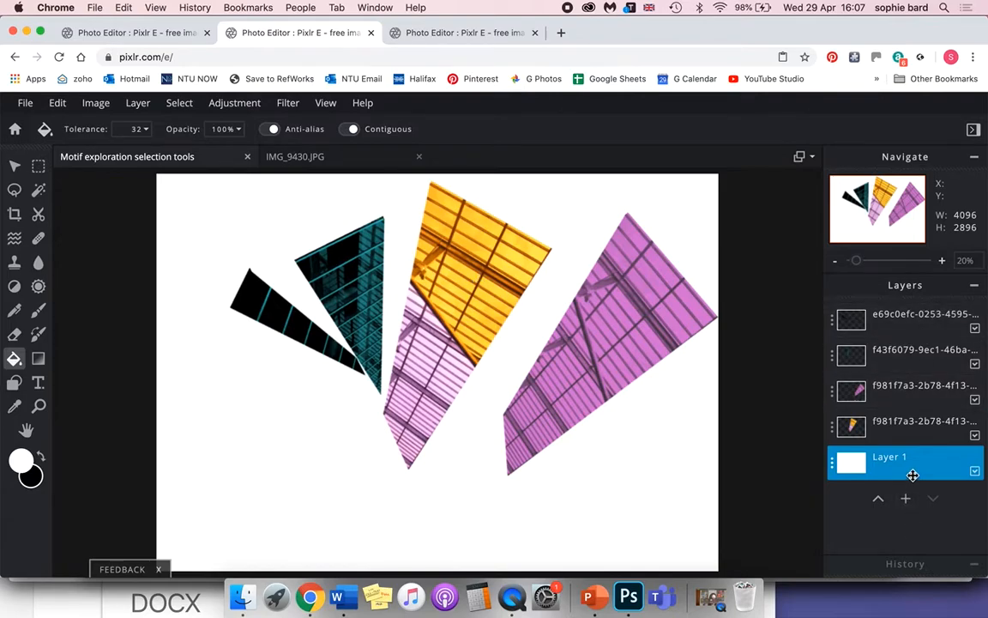
Add a new empty layer above the narrow strip's layer at the top of the layer stack.
left_click(905, 330)
left_click(907, 499)
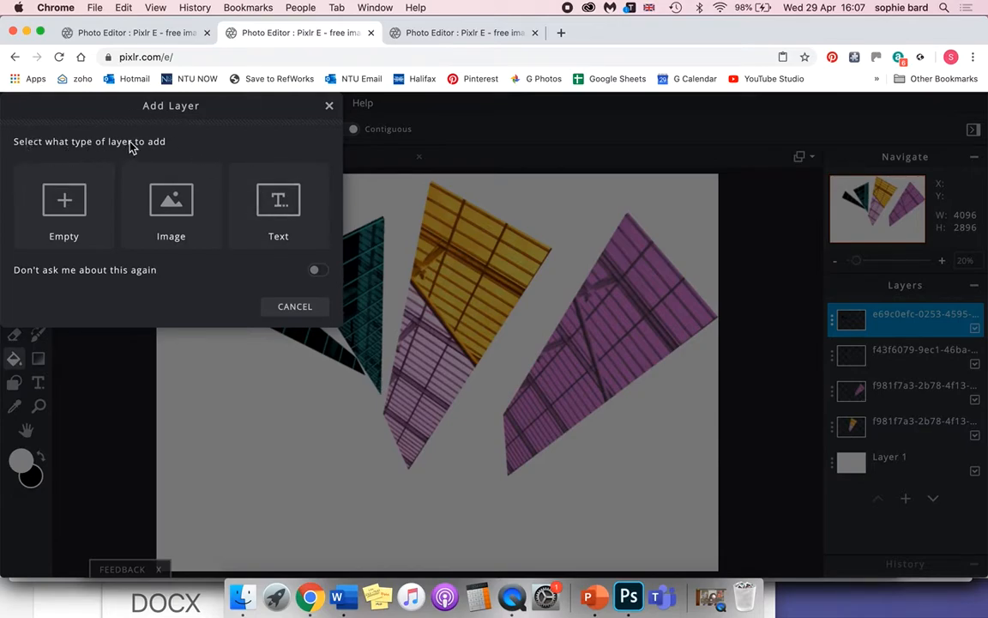
left_click(59, 213)
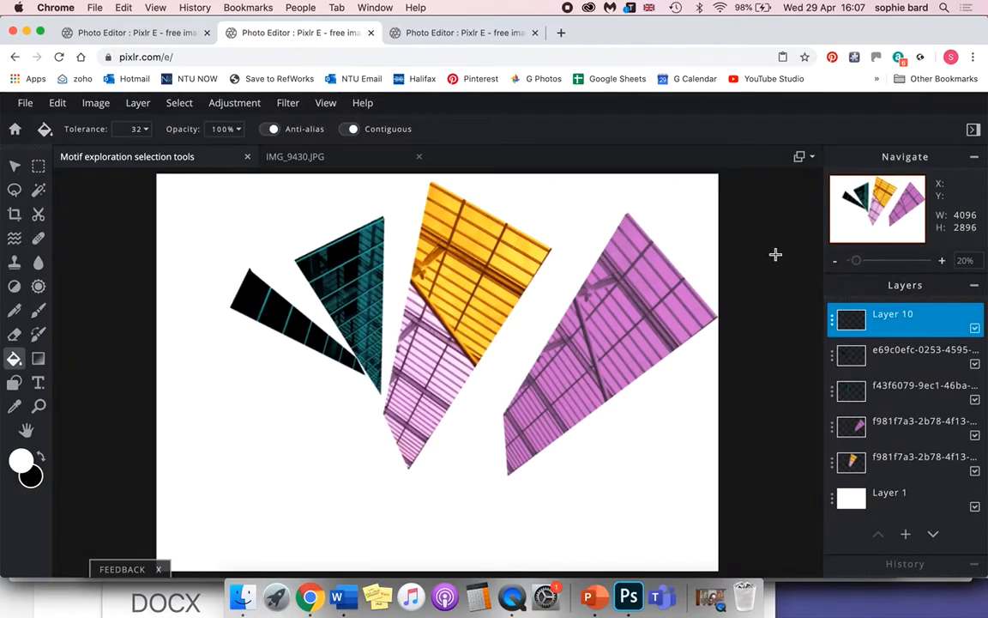
Check the swatches on the finished fan design and draw a circular selection of about 480 by 480 px on the blank area below the black strip.
left_click(39, 168)
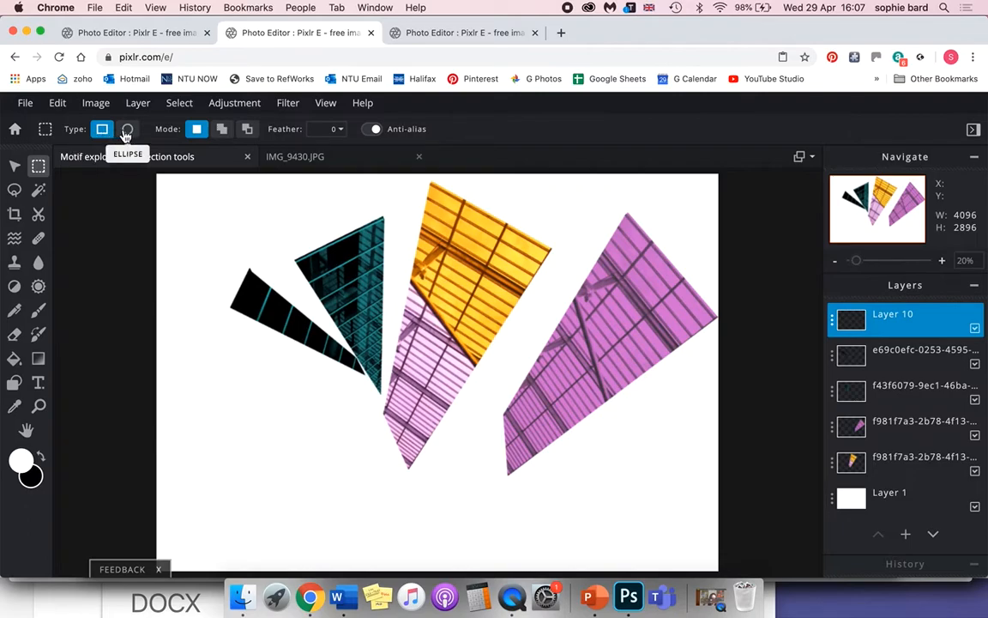
left_click(137, 38)
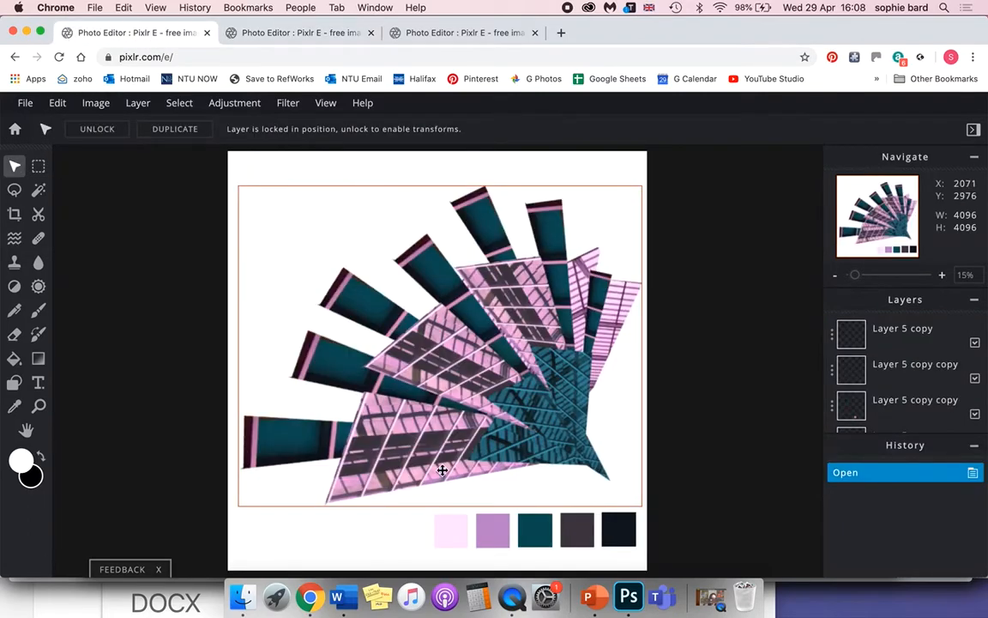
left_click(309, 34)
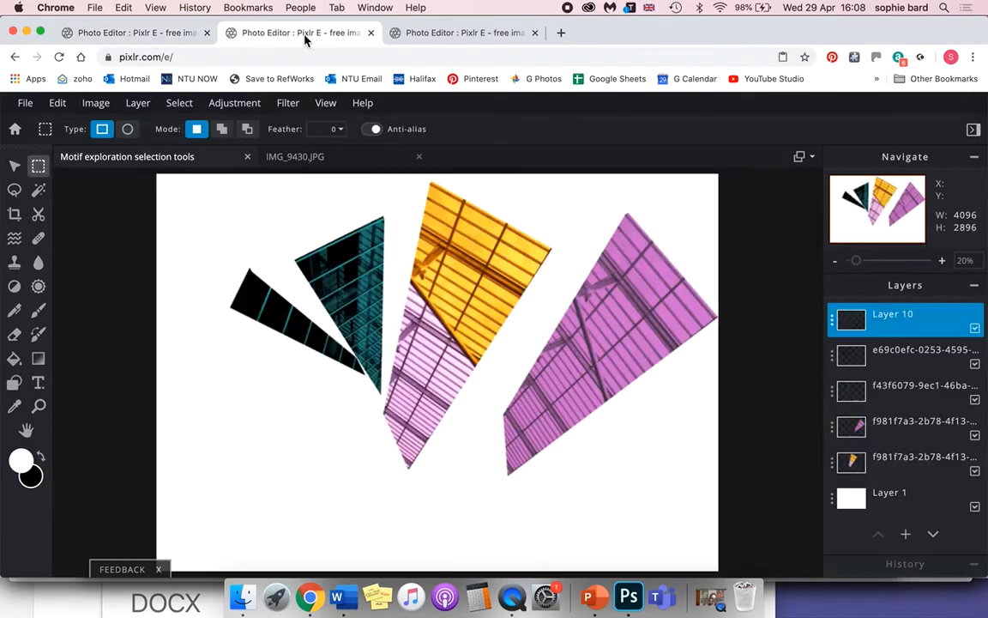
left_click(129, 129)
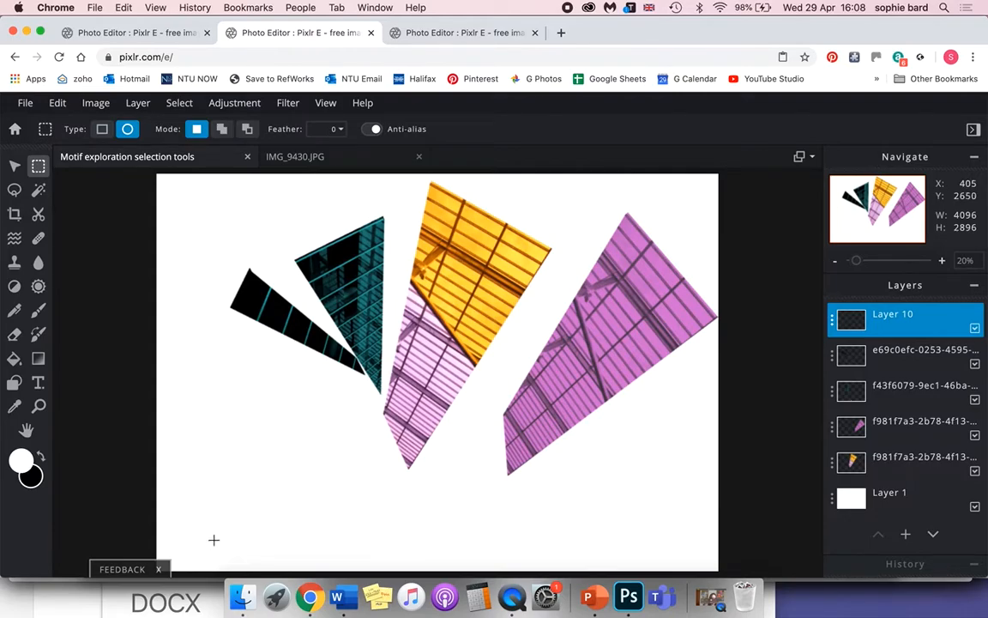
left_click_drag(213, 539, 276, 474)
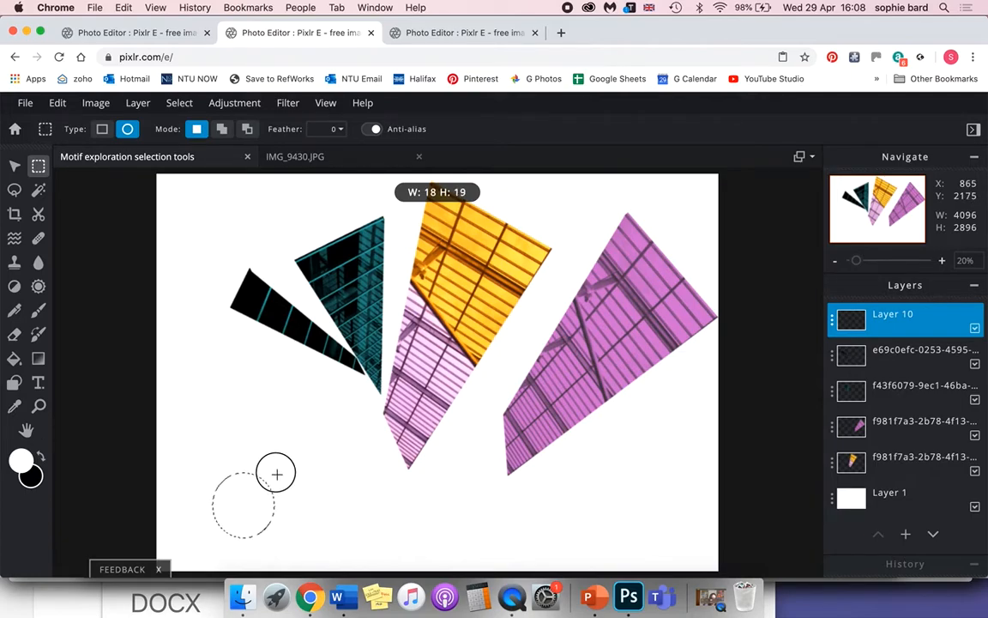
left_click_drag(277, 474, 279, 473)
left_click_drag(280, 474, 280, 474)
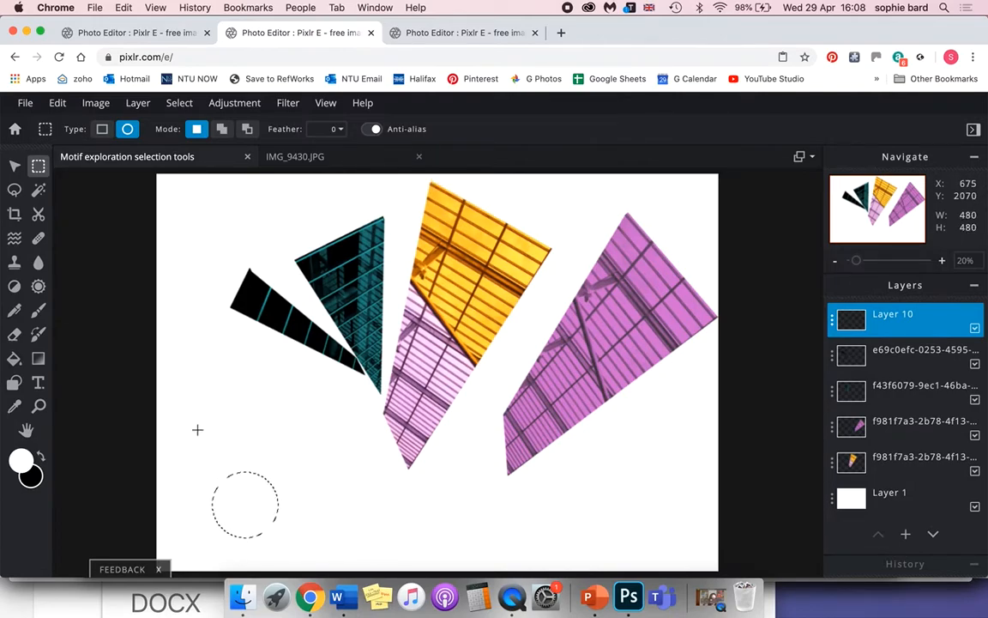
Sample a teal from the dark triangular piece with the Eyedropper and switch the main colour to its lightest suggested shade.
left_click(16, 408)
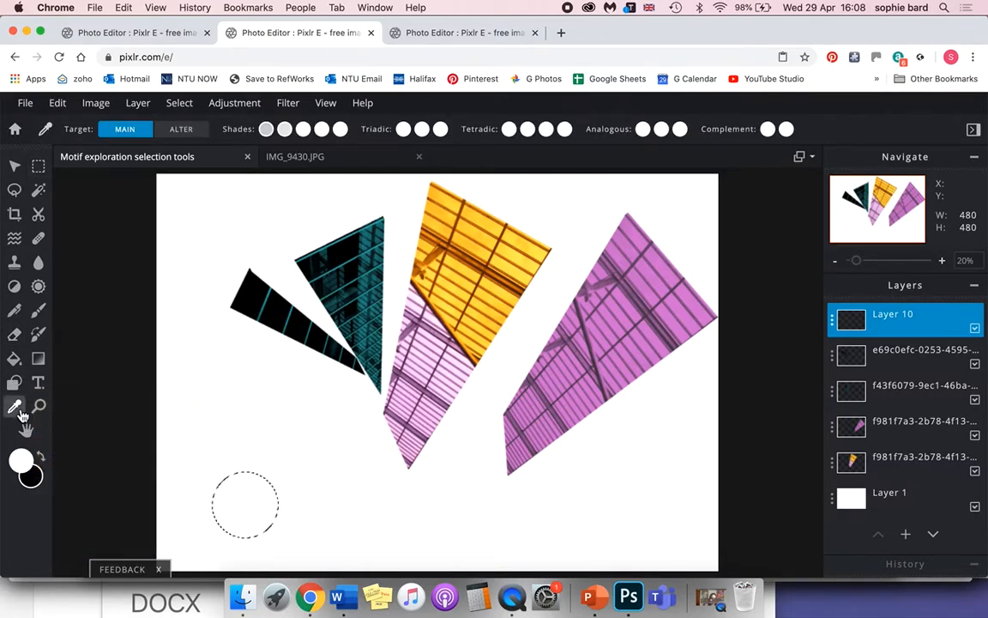
left_click(321, 259)
left_click_drag(335, 271, 370, 281)
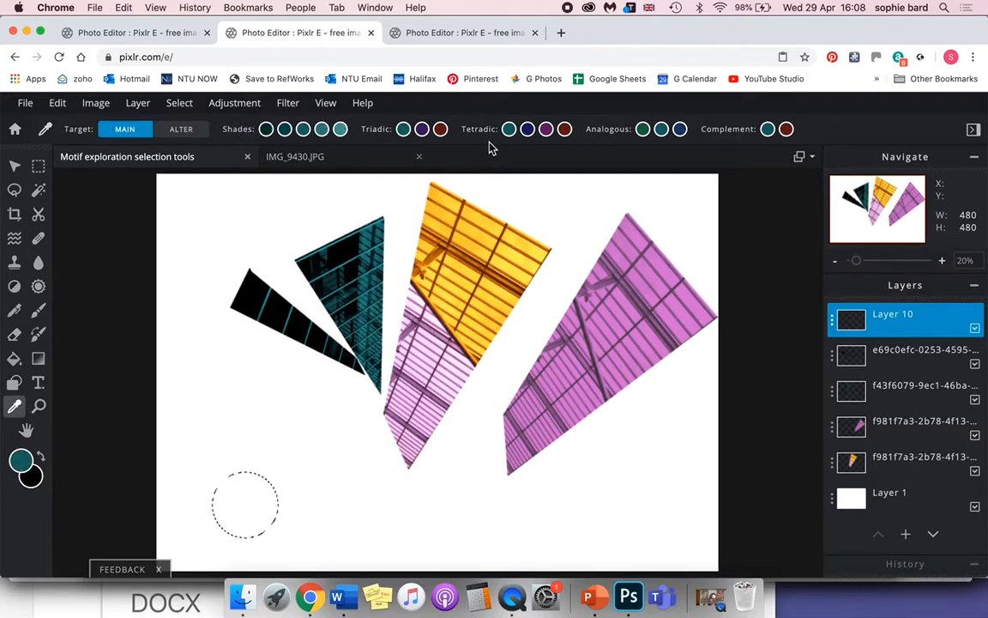
left_click(342, 131)
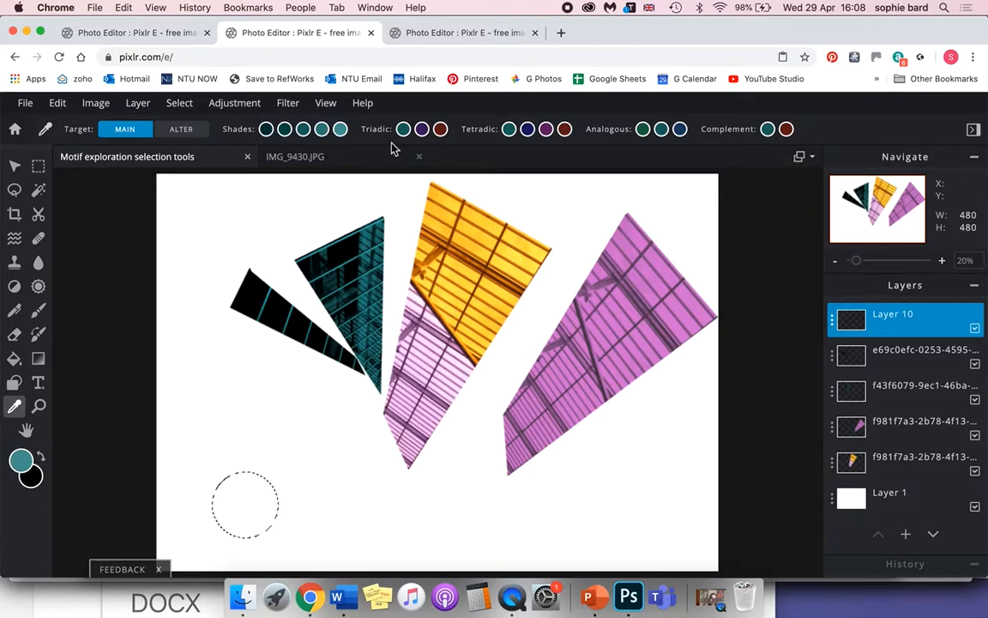
left_click(24, 462)
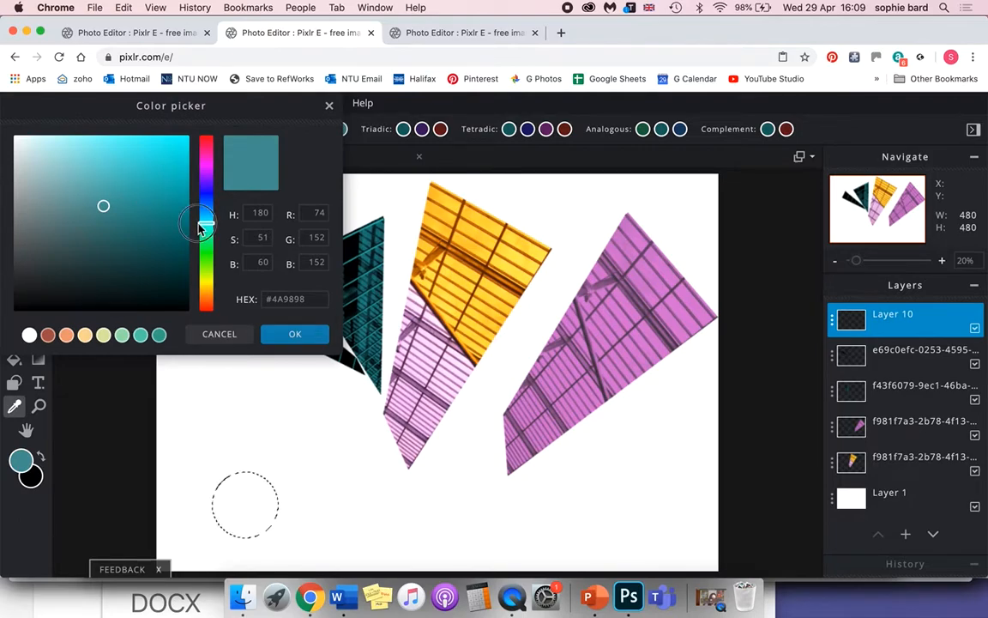
mouse_move(210, 220)
left_mouse_down()
mouse_move(213, 148)
mouse_move(217, 238)
left_mouse_up()
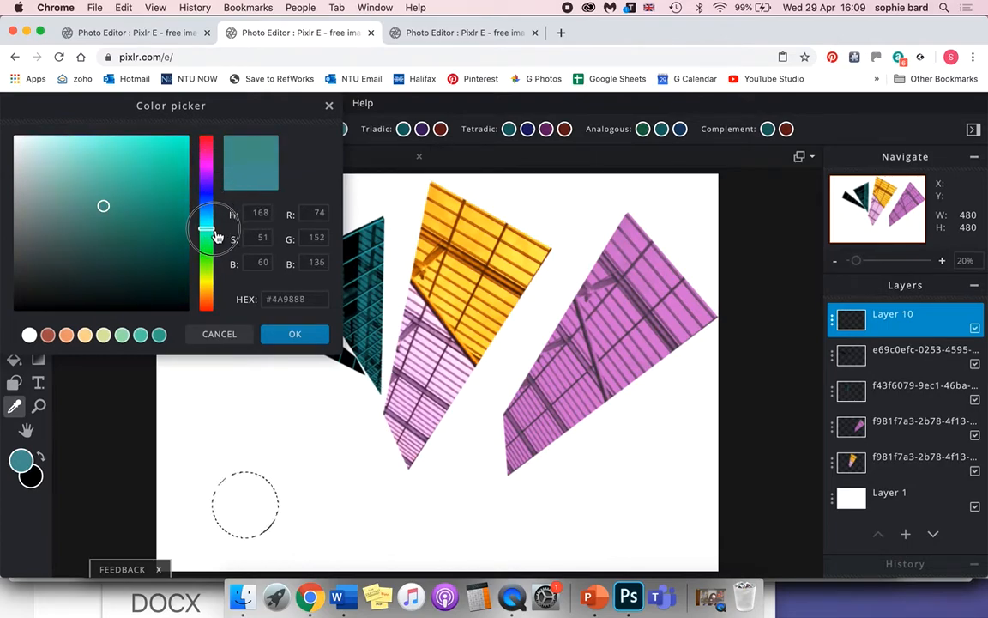
left_click(115, 168)
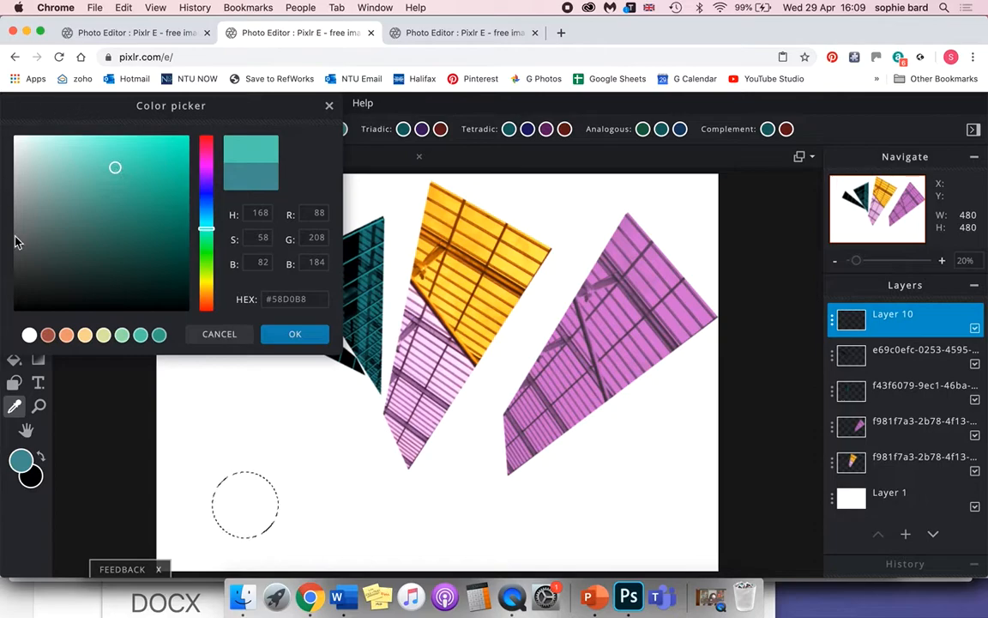
left_click(84, 160)
left_click_drag(205, 225, 205, 241)
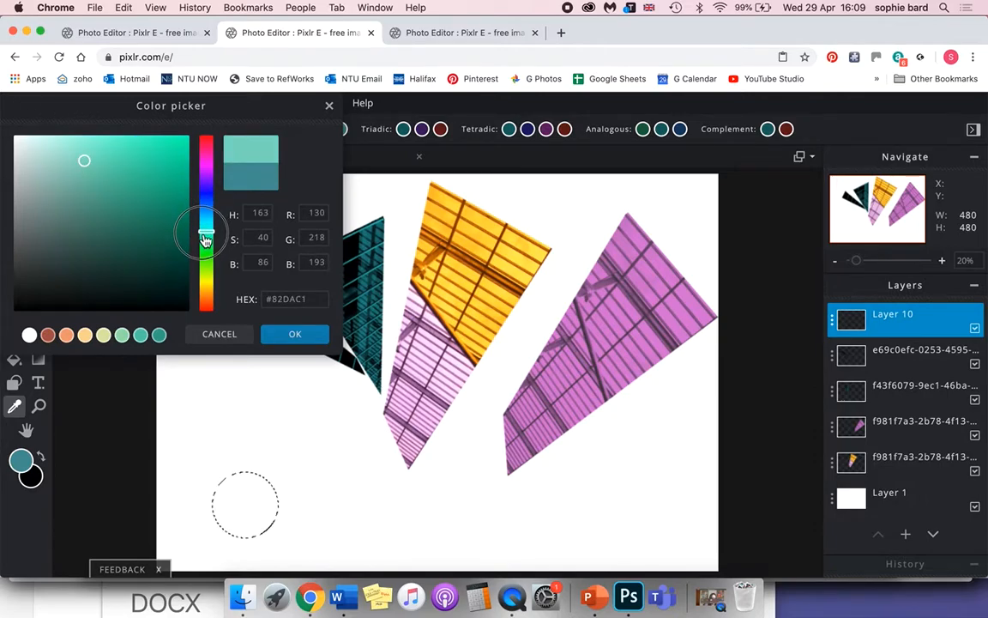
left_click(200, 334)
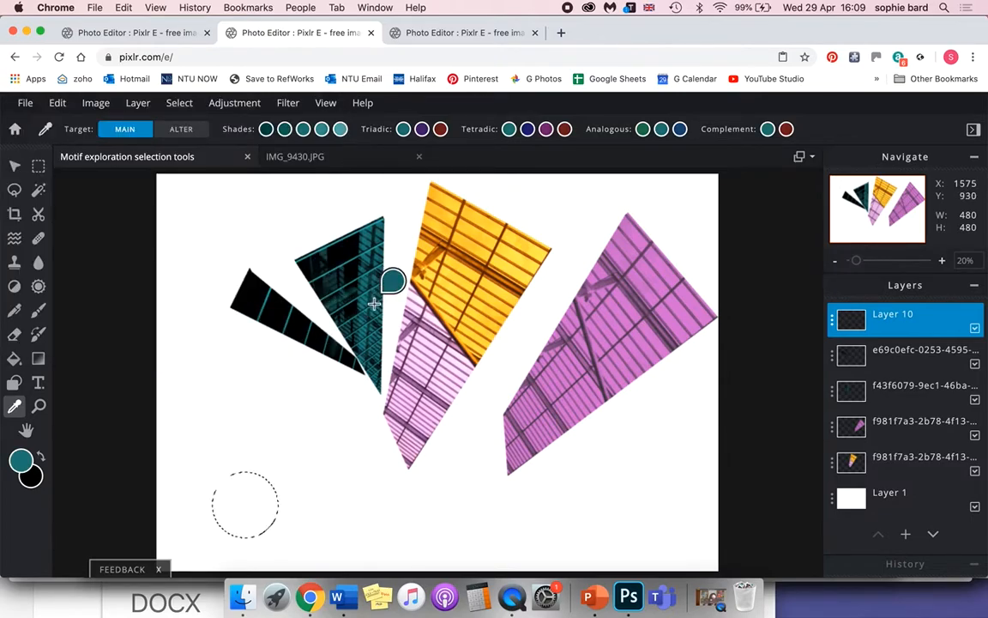
Fill the circular selection with dark teal sampled from the triangular piece, and clear the selection.
left_click(14, 365)
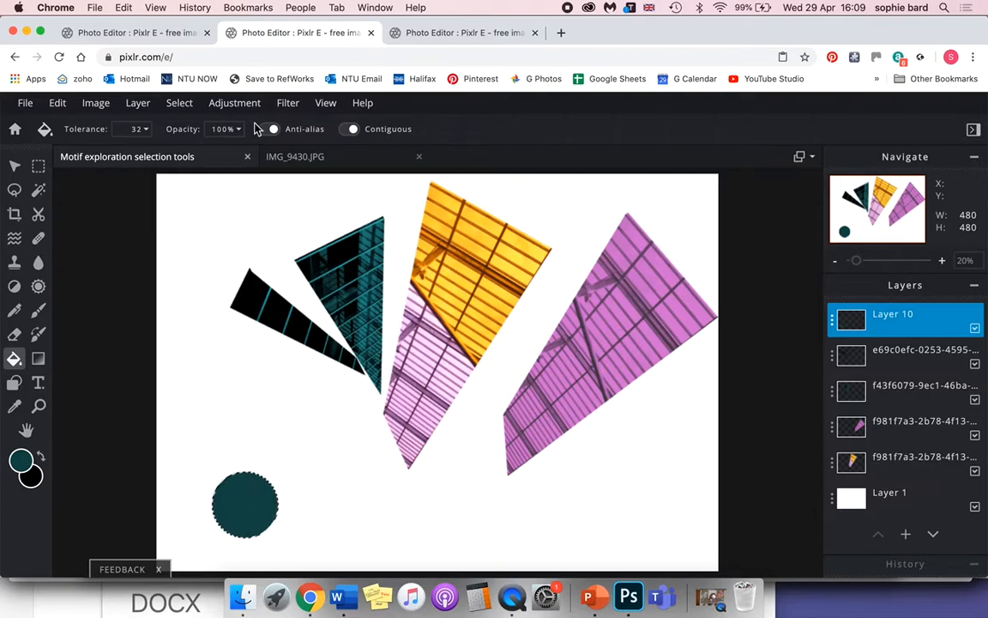
left_click(184, 106)
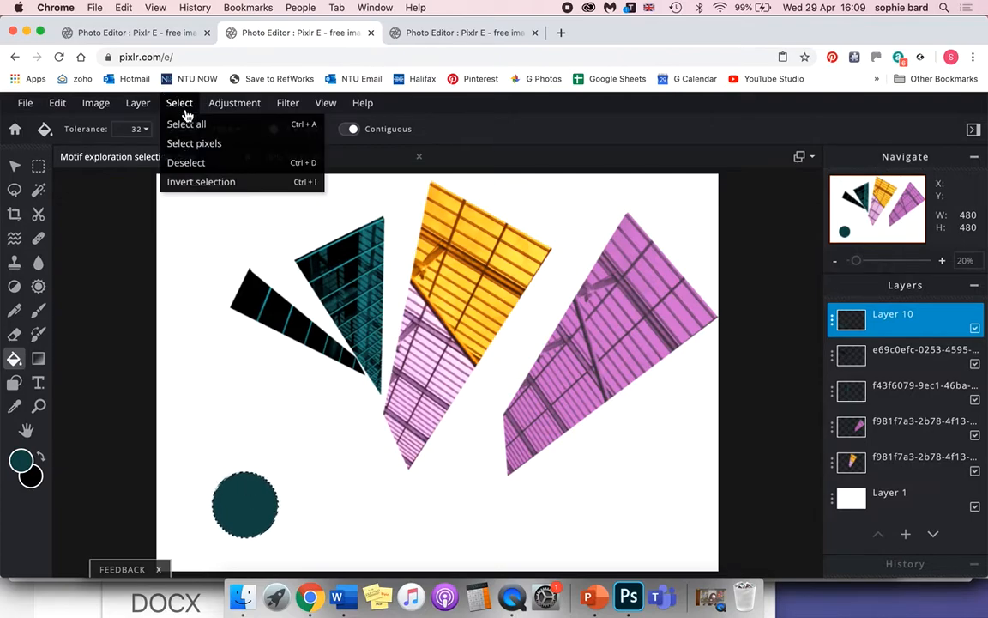
left_click(223, 163)
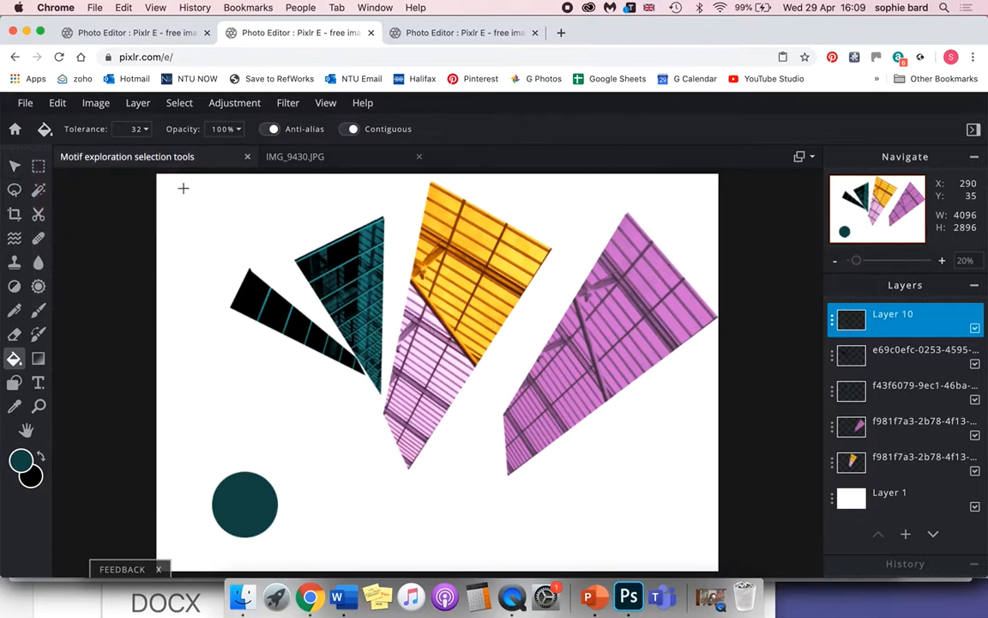
Move the dark teal circle below the large purple piece and place a duplicate of it just to its left.
left_click(15, 168)
left_click_drag(252, 495, 652, 485)
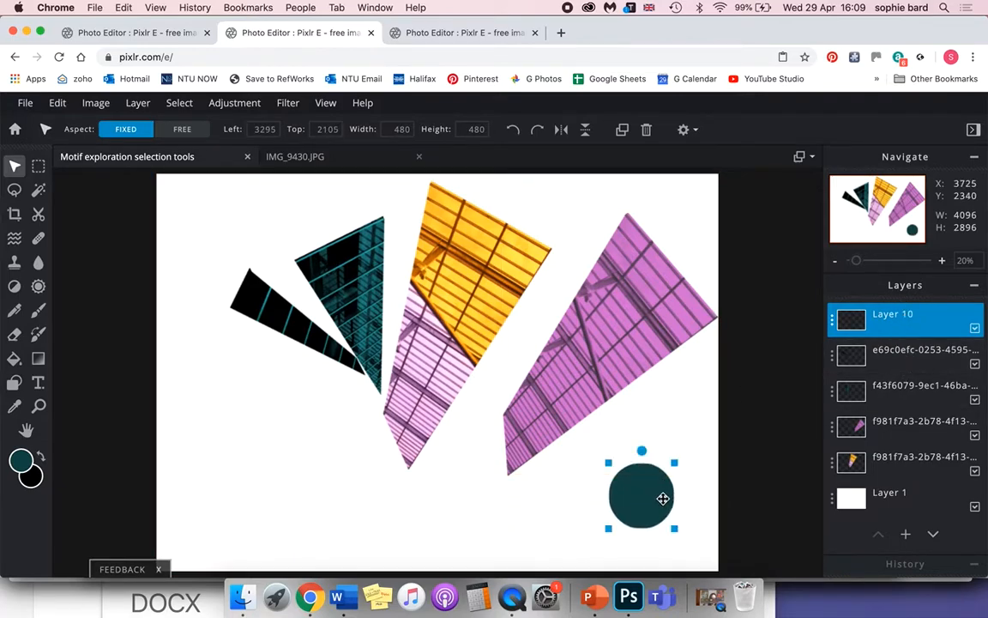
left_click(923, 321)
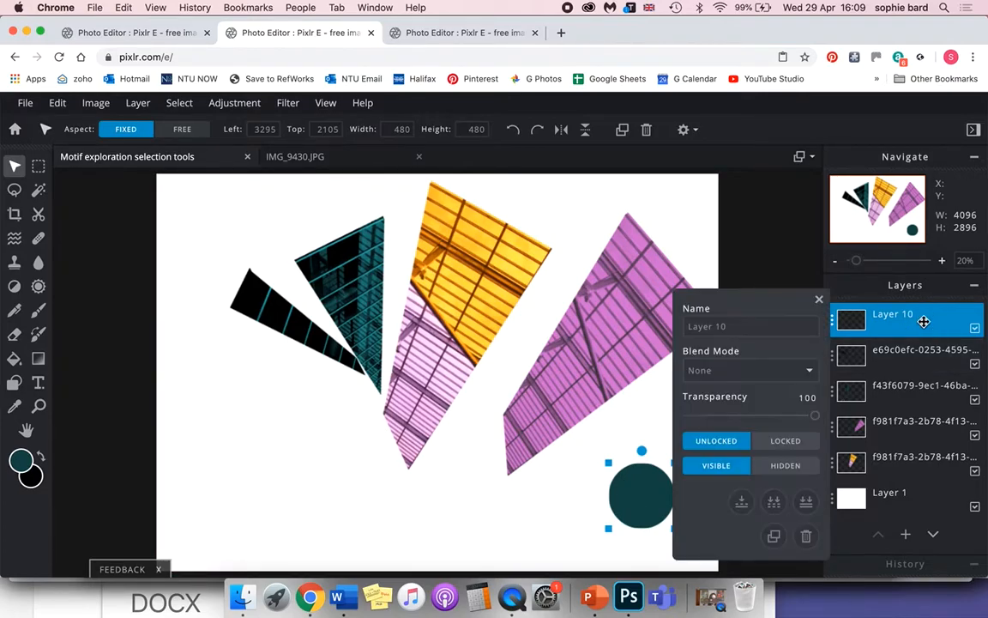
left_click(774, 537)
left_click_drag(635, 495, 572, 497)
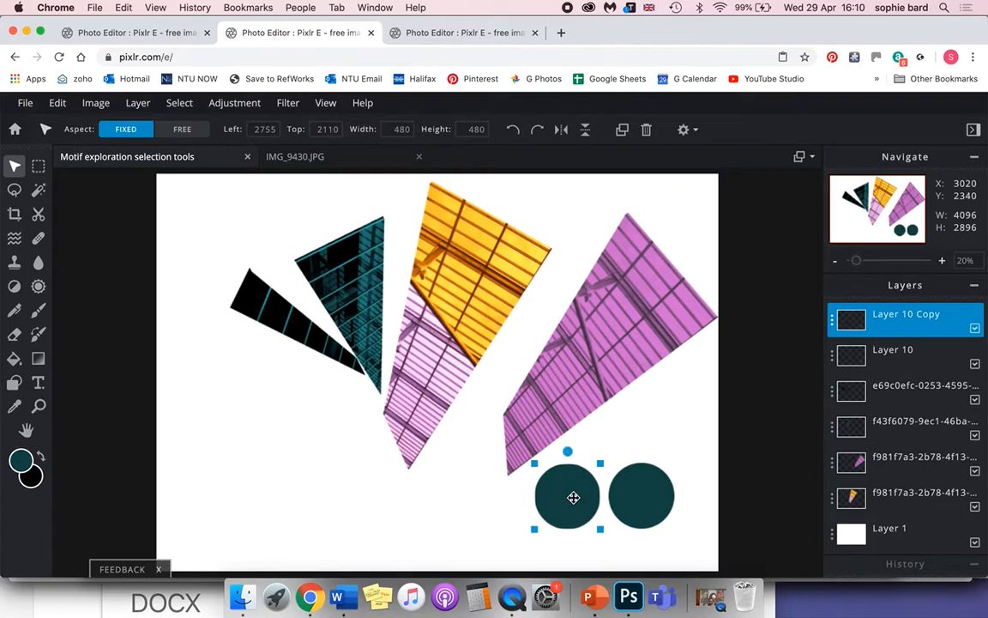
Fill the duplicated circle with a bright teal sampled from the edge of the dark triangular piece.
left_click(14, 406)
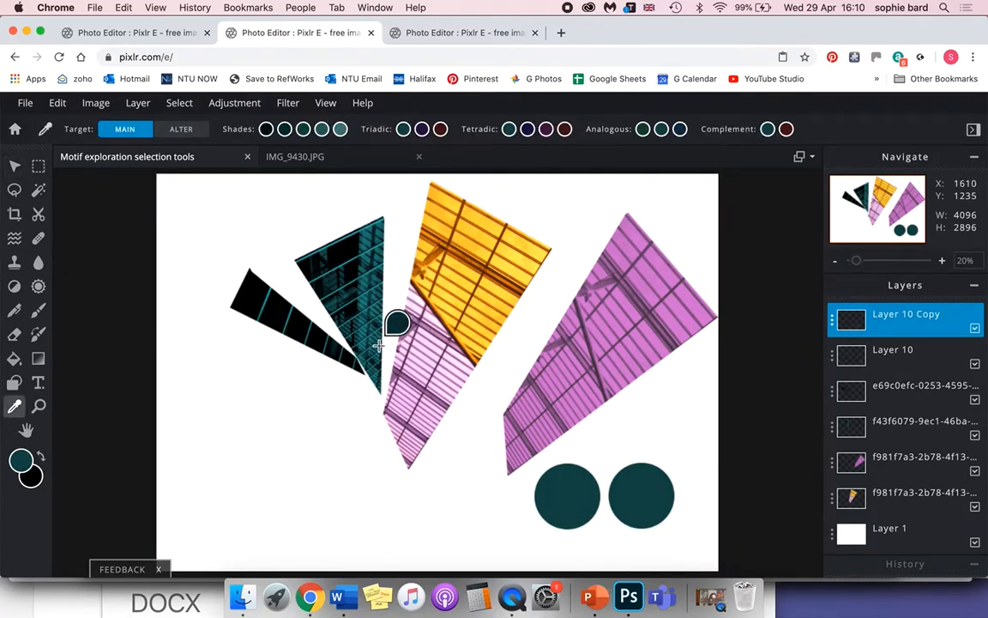
left_click(377, 243)
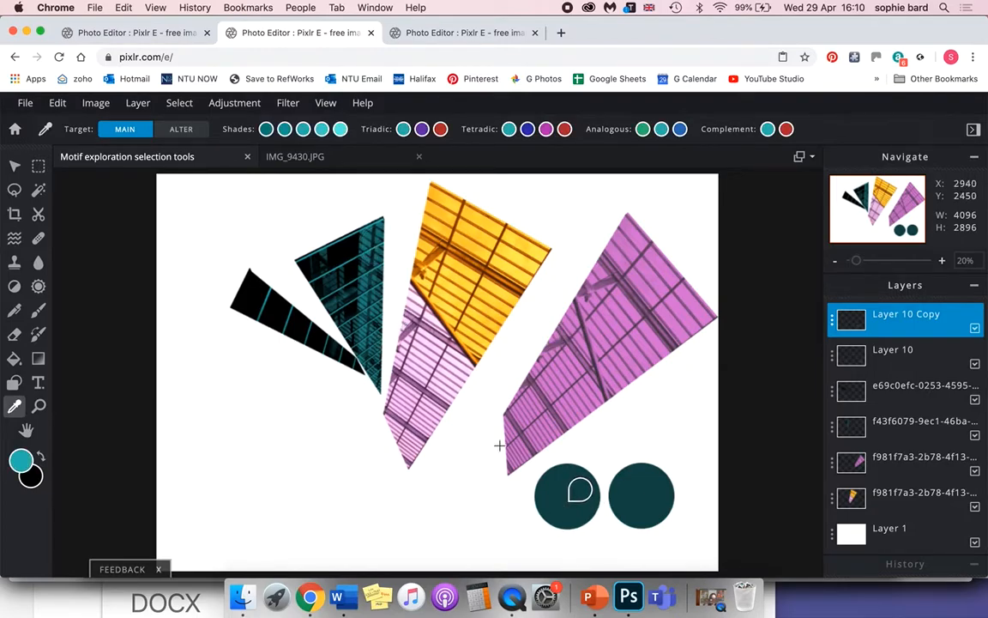
left_click(14, 359)
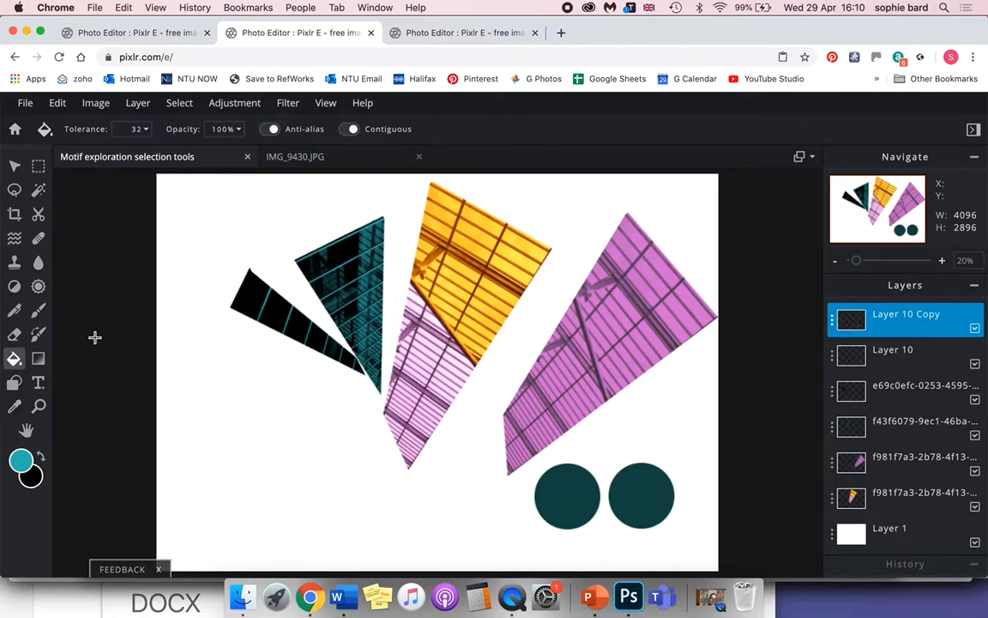
left_click(567, 493)
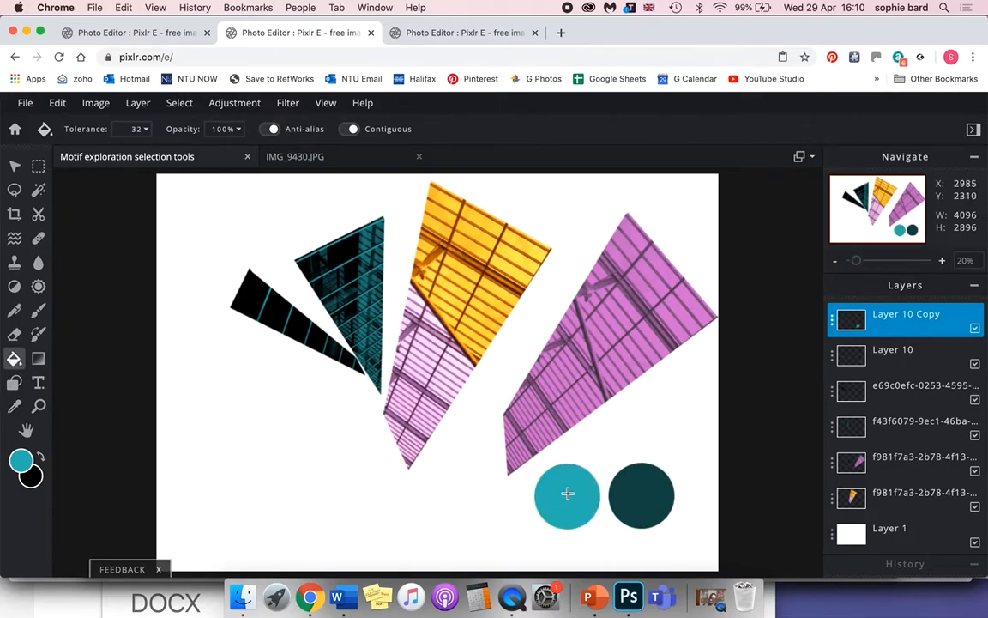
Duplicate the bright teal circle's layer and place the copy to its left as a third swatch in the row.
left_click(13, 167)
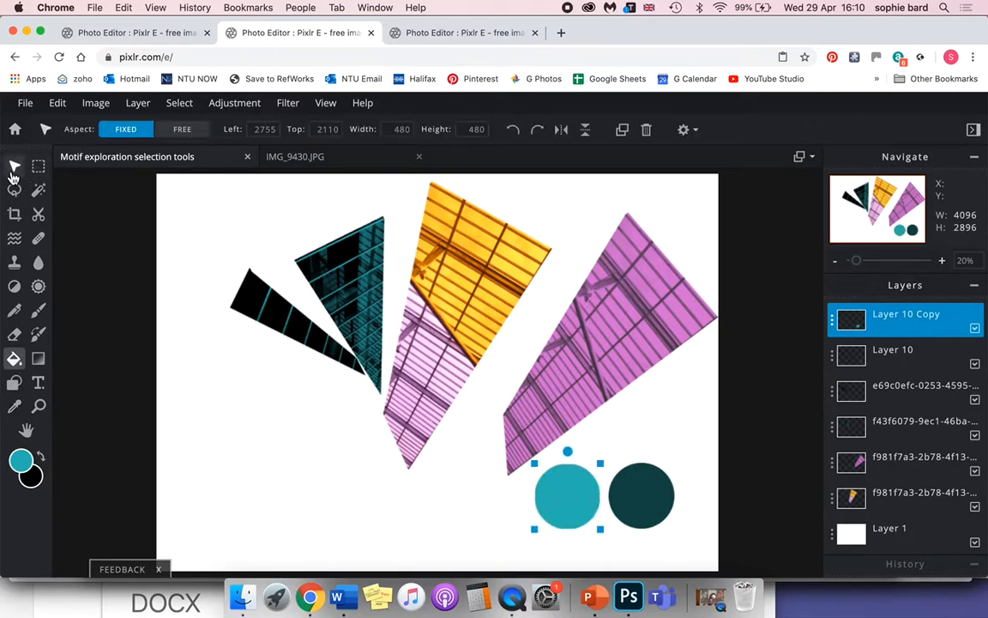
left_click(911, 324)
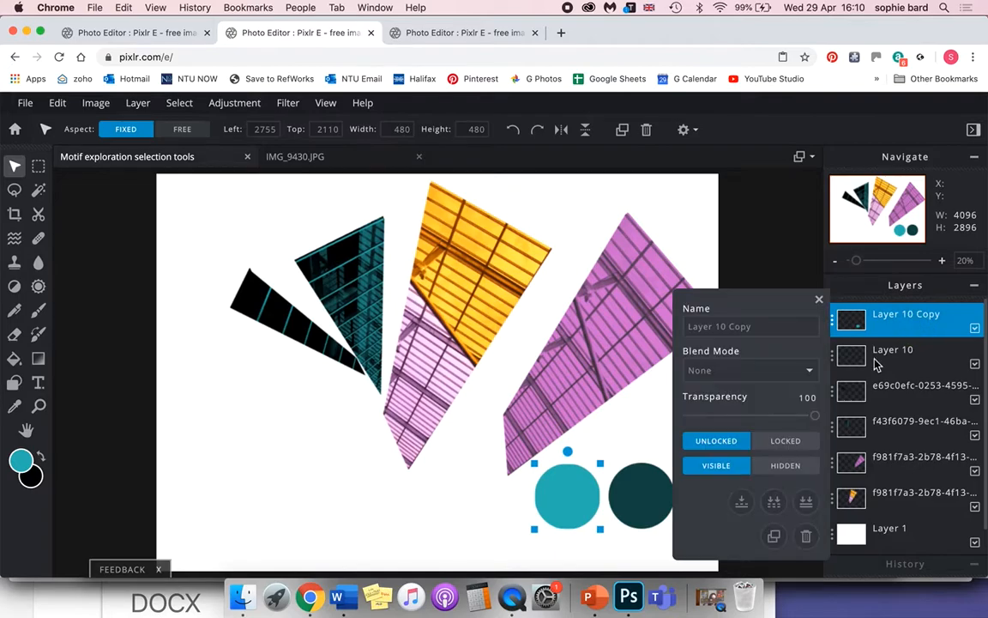
left_click(774, 536)
left_click_drag(587, 495, 487, 506)
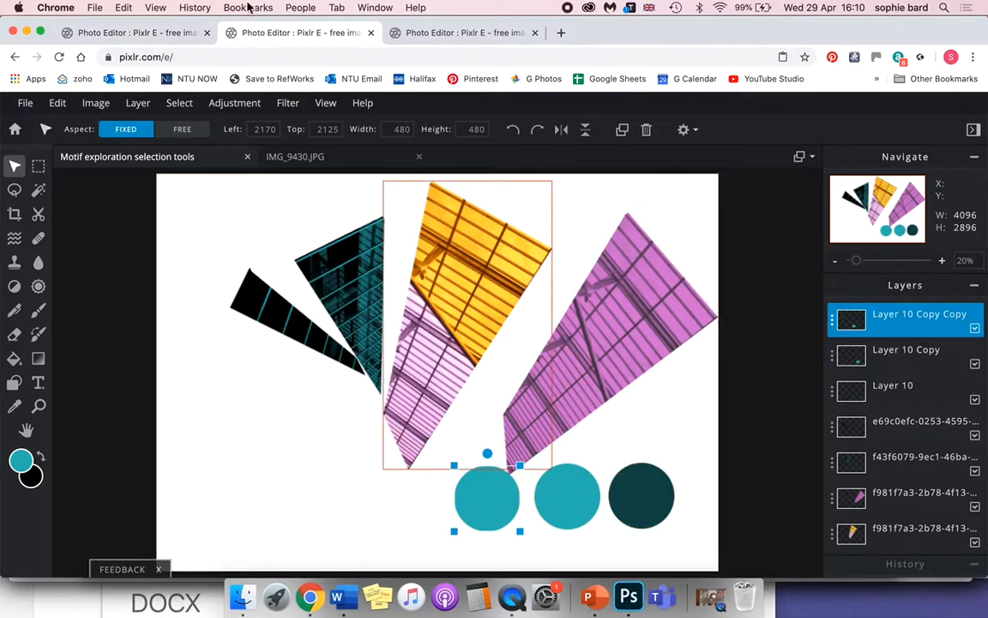
Check the colour swatches on the finished fan design, return to the motif document and restore the minimised Movie Recording window.
left_click(131, 34)
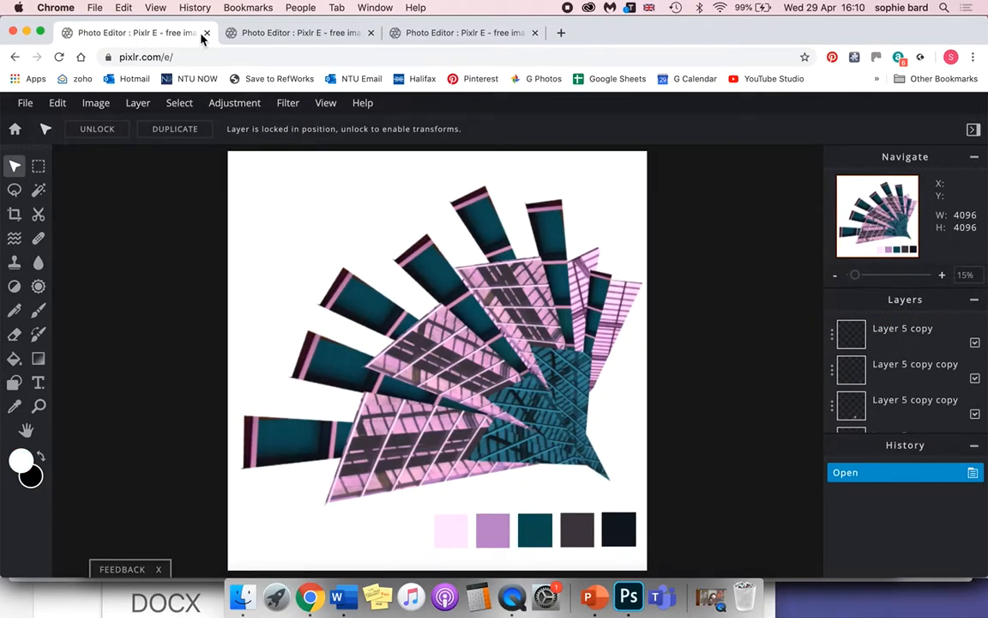
left_click(293, 33)
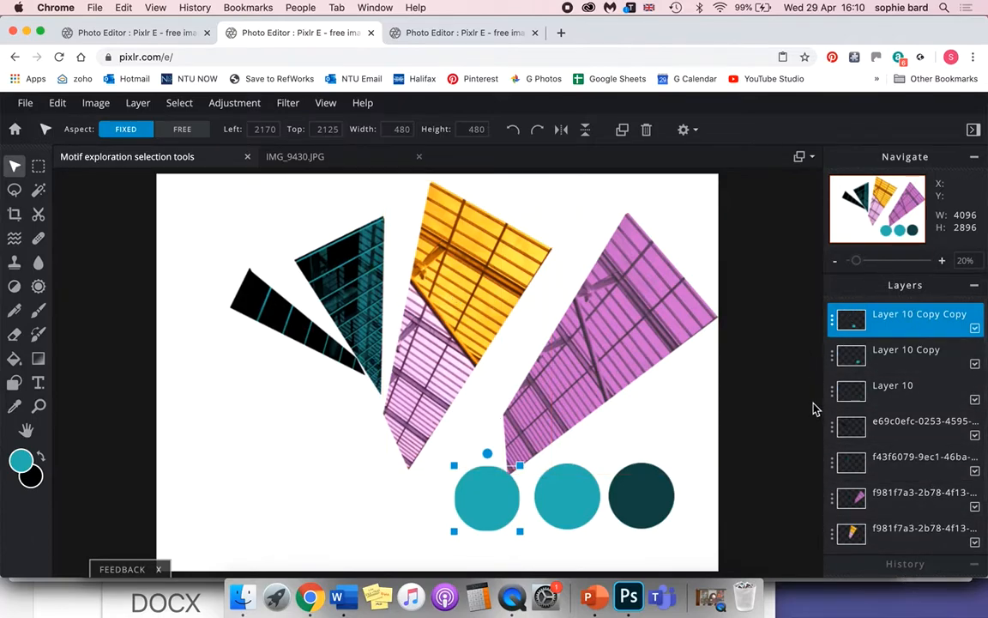
left_click(711, 596)
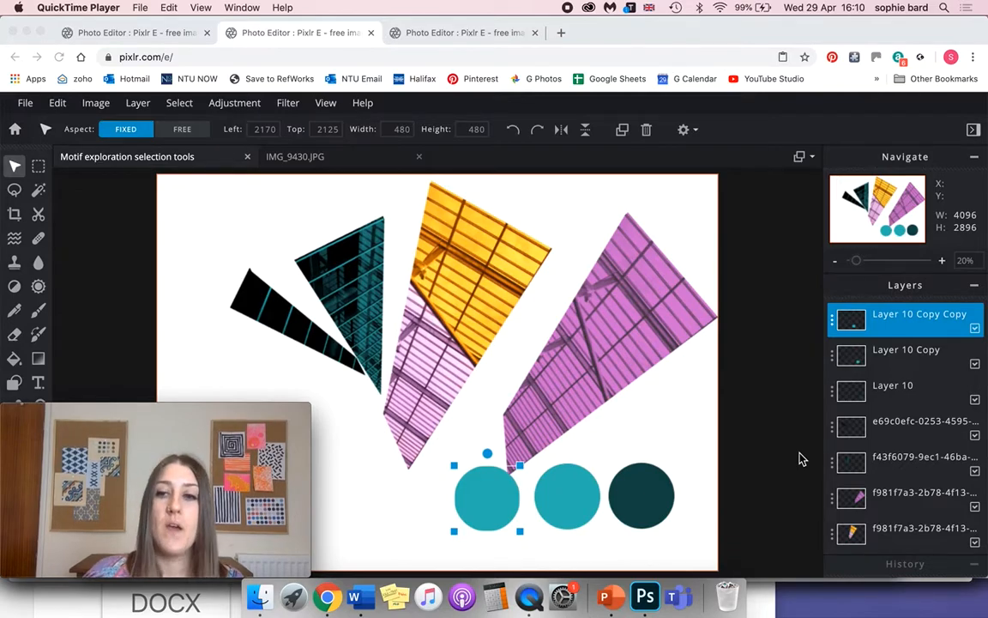
Set up saving the motif document under the name "Motif exploration selection tools Layers" with PXD as the file type.
left_click(26, 105)
left_click(26, 105)
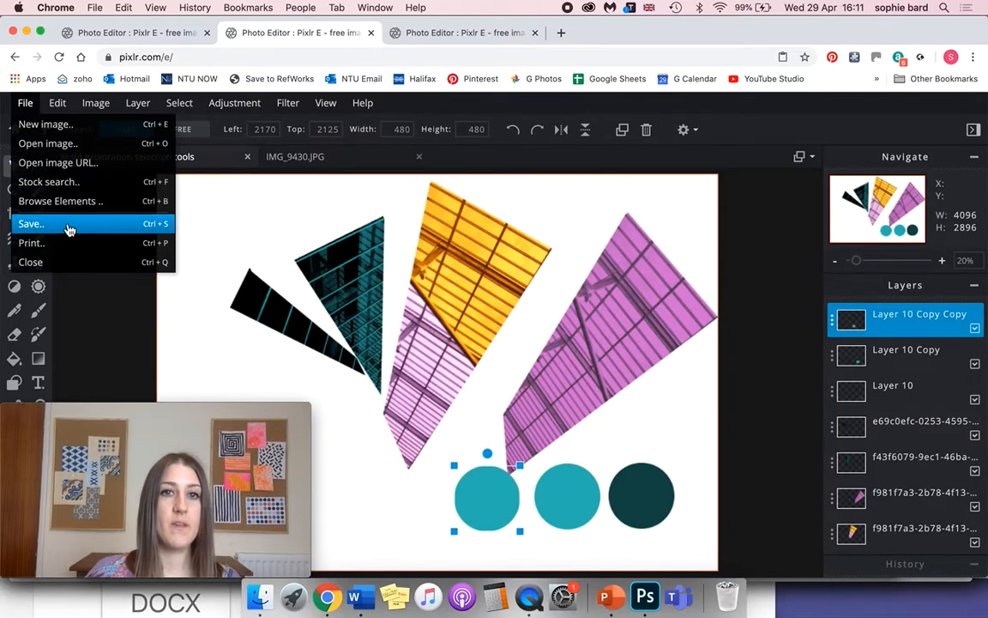
left_click(69, 230)
left_click(326, 168)
left_click(434, 169)
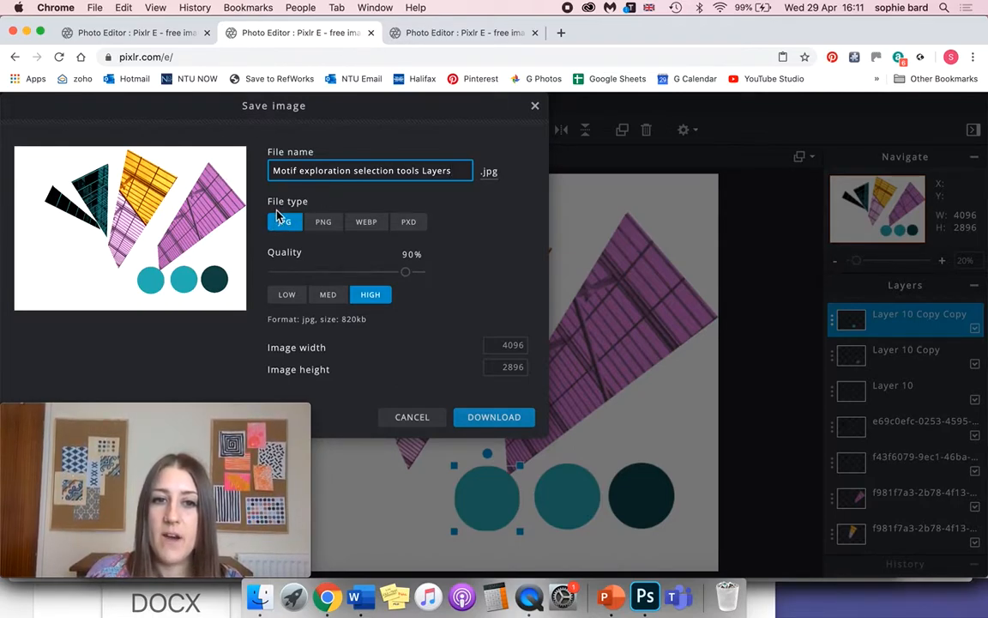
left_click(414, 224)
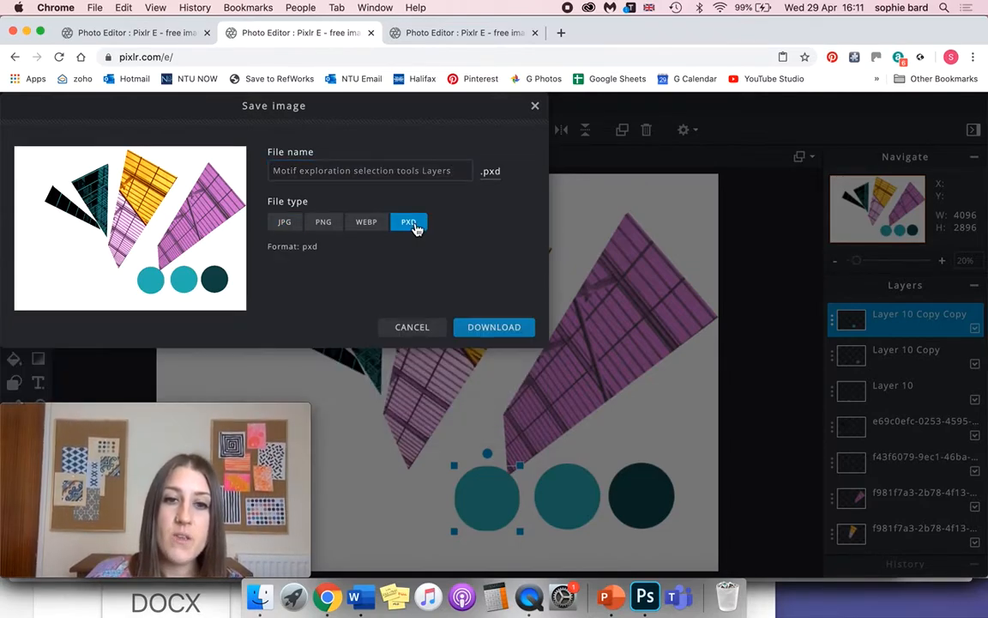
Download the PXD file into the Pixlr folder and close the save dialog.
left_click(515, 329)
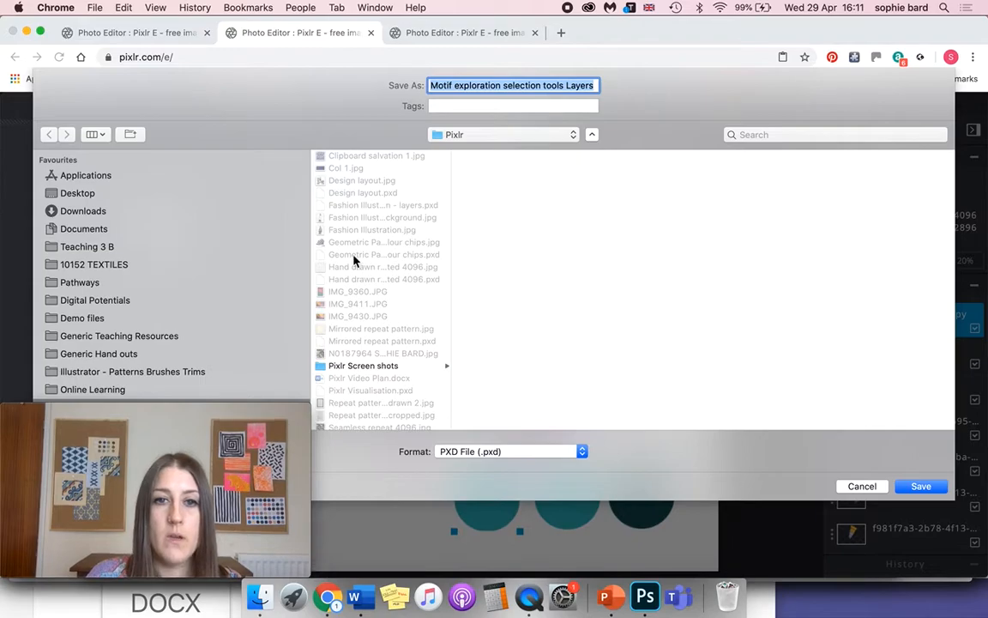
left_click(920, 485)
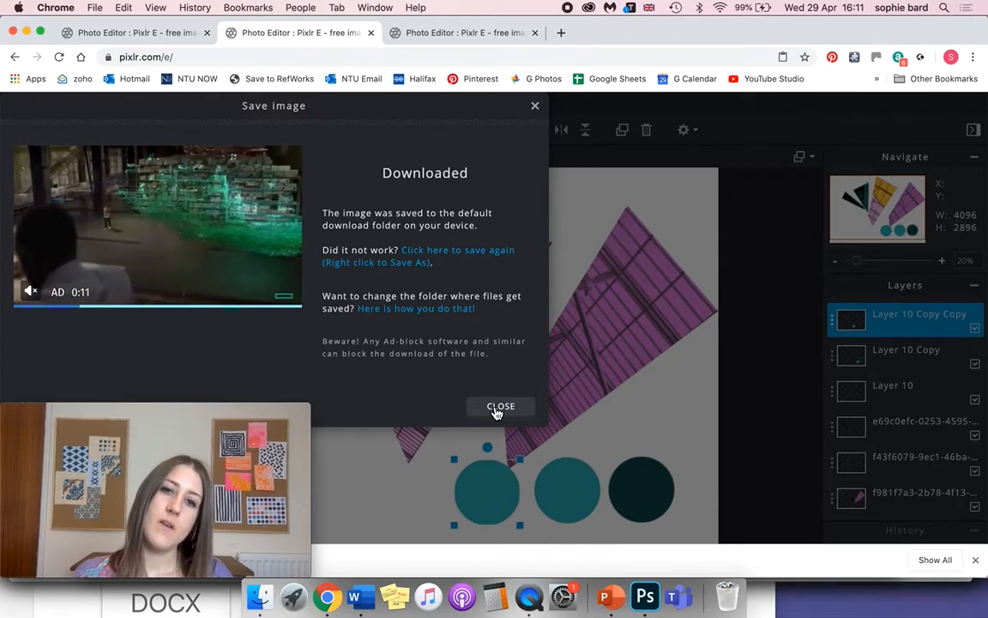
left_click(497, 409)
Switch to the Pixlr folder in Finder, compare the Design layout PXD and JPG files, and return to Pixlr in Chrome.
left_click(24, 104)
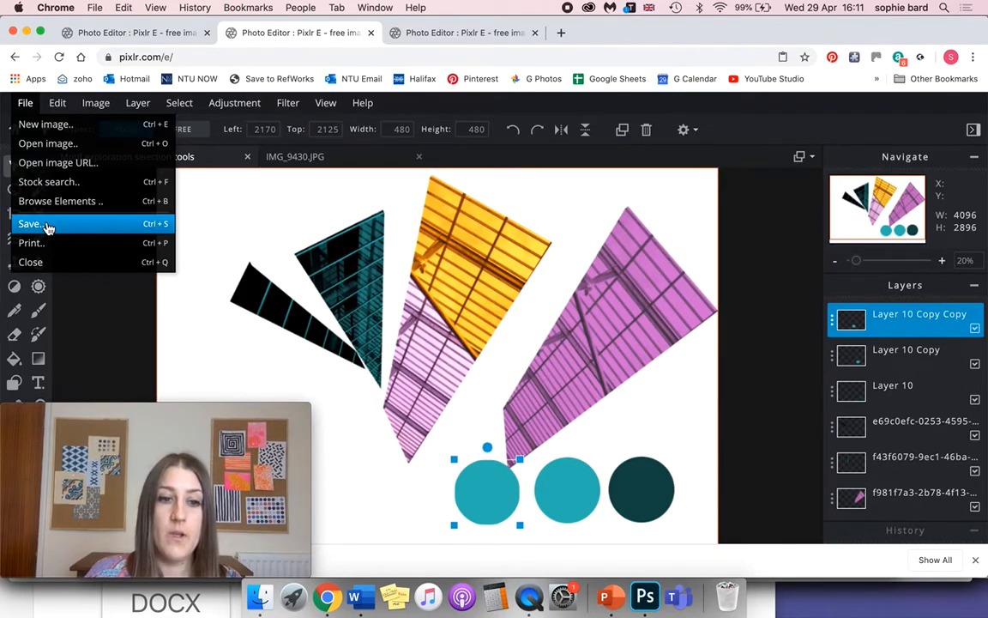
left_click(260, 596)
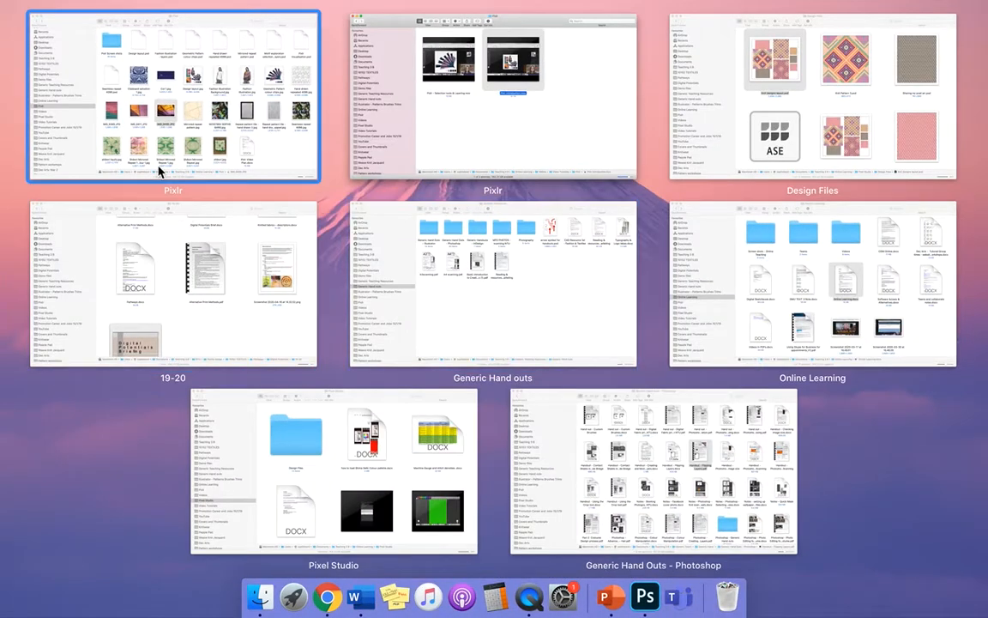
left_click(156, 125)
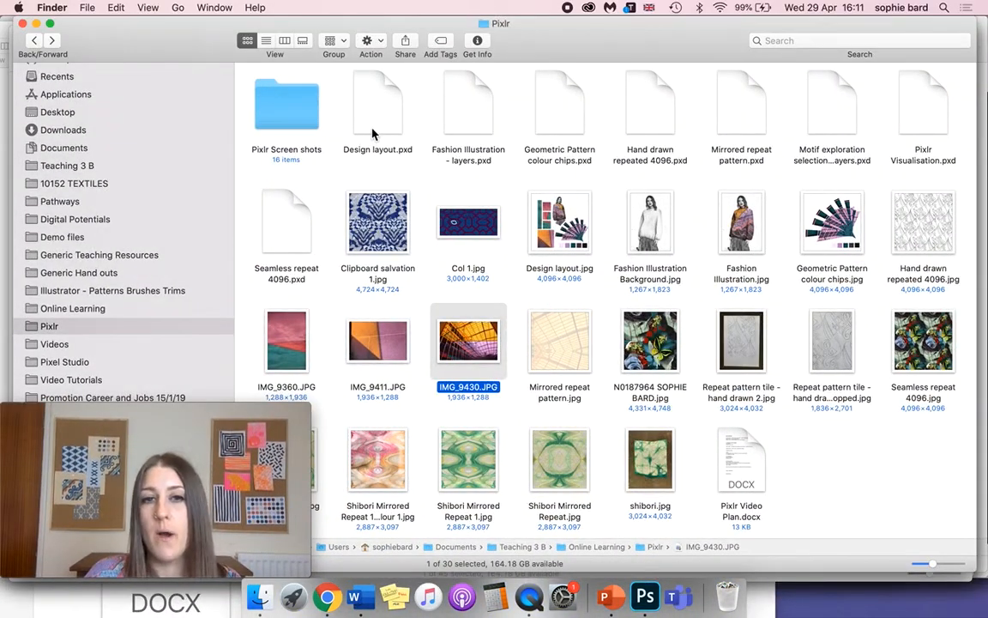
left_click(373, 133)
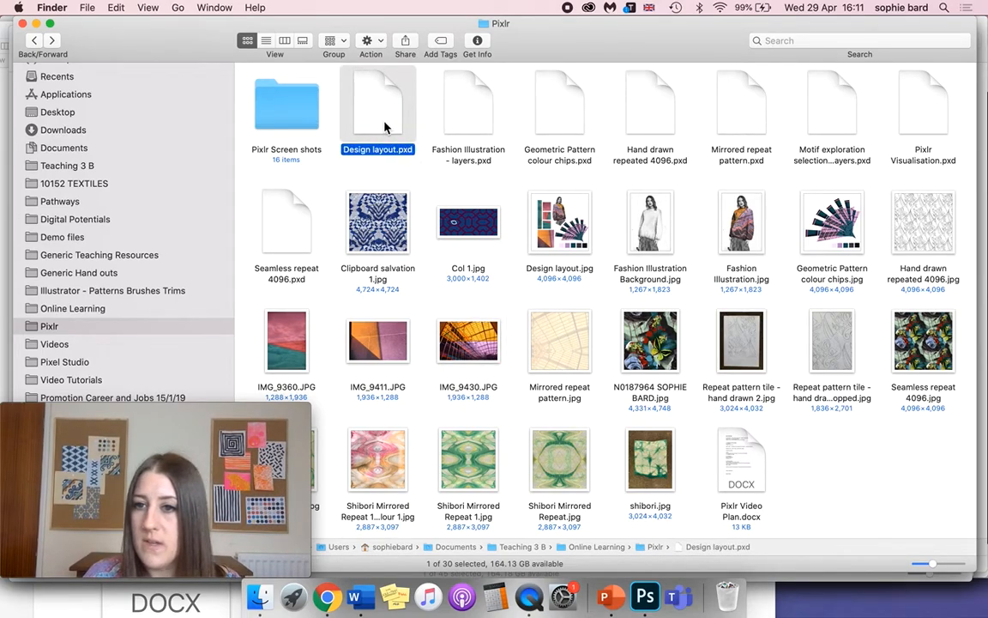
left_click(579, 245)
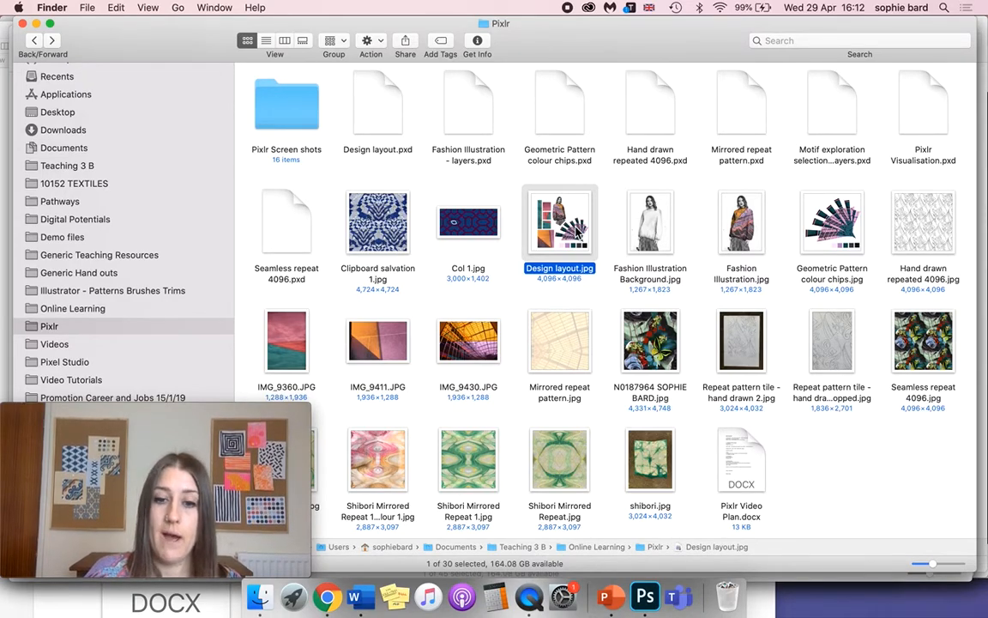
left_click(361, 116)
left_click(538, 210)
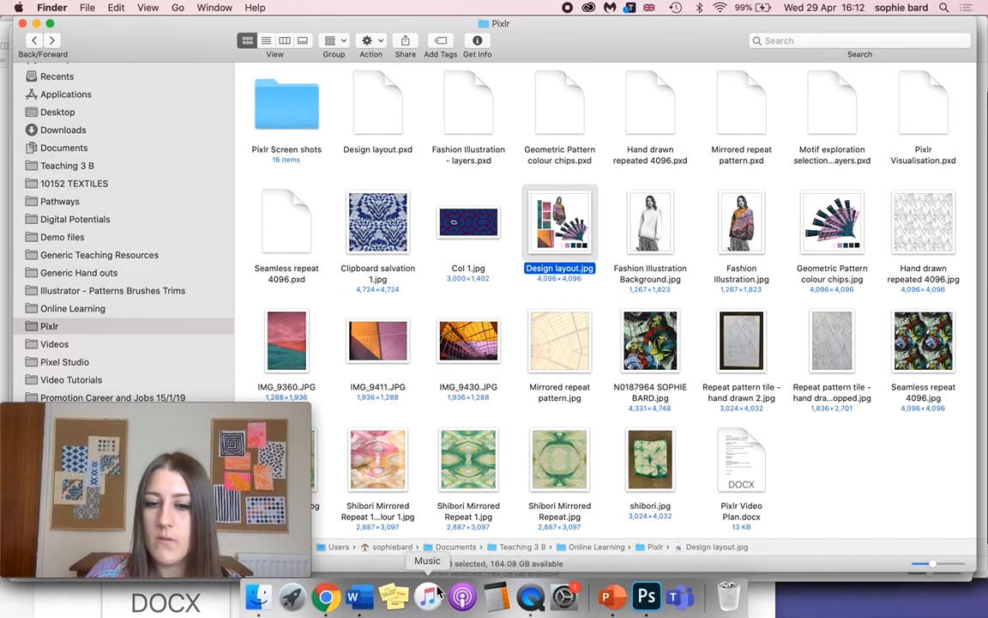
left_click(327, 599)
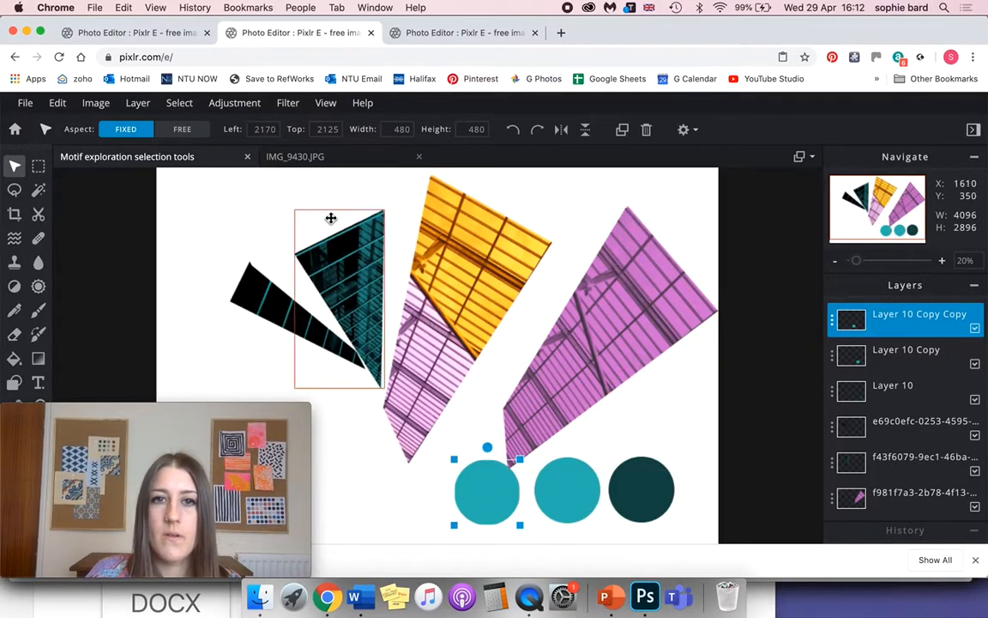